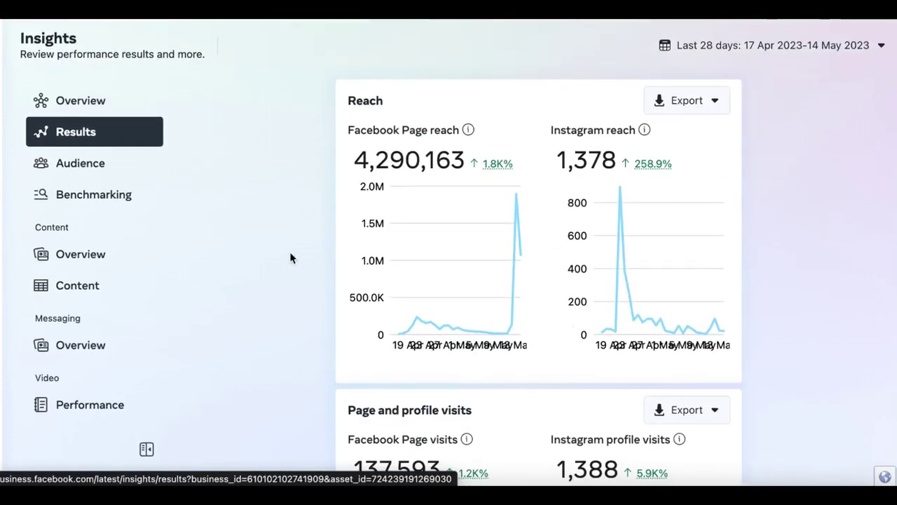
Examine the Facebook and Instagram reach and the page and profile visits in the Insights results for the last 28 days
scroll(547, 250, down, 3)
scroll(549, 251, down, 4)
scroll(550, 250, up, 7)
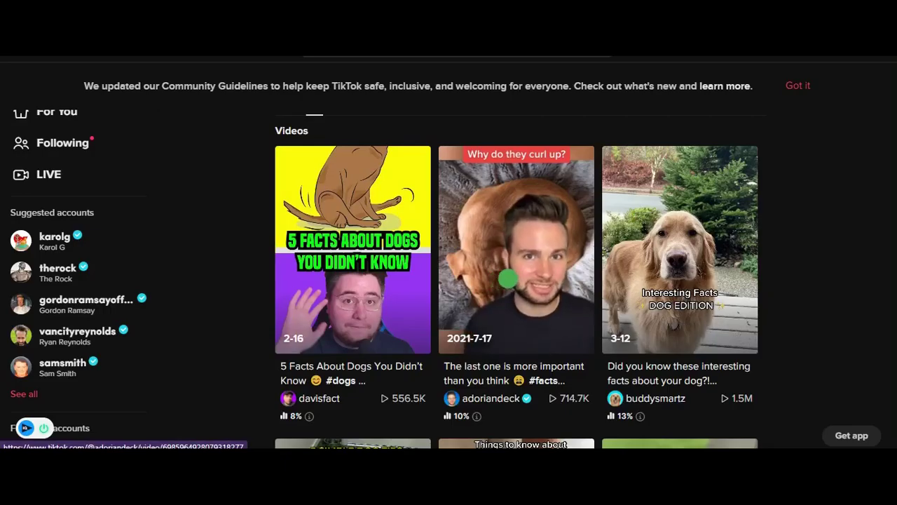
On TikTok, preview the dog videos "The last one is more important than you think" and "5 Facts About Dogs You Didn't Know", closing each
click(506, 274)
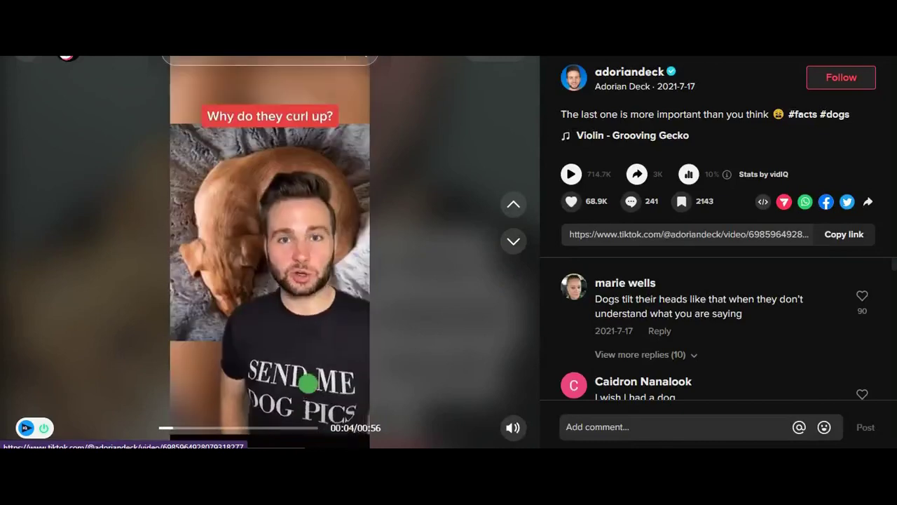
key(Escape)
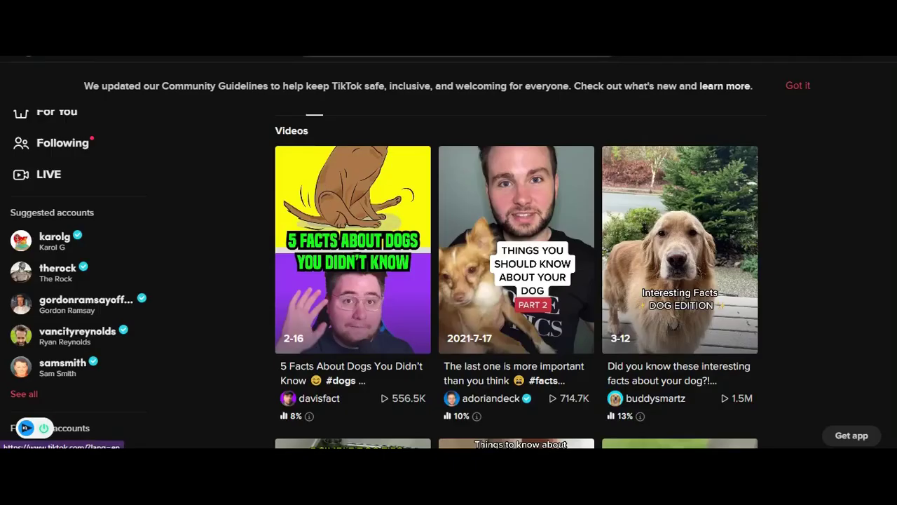
click(336, 201)
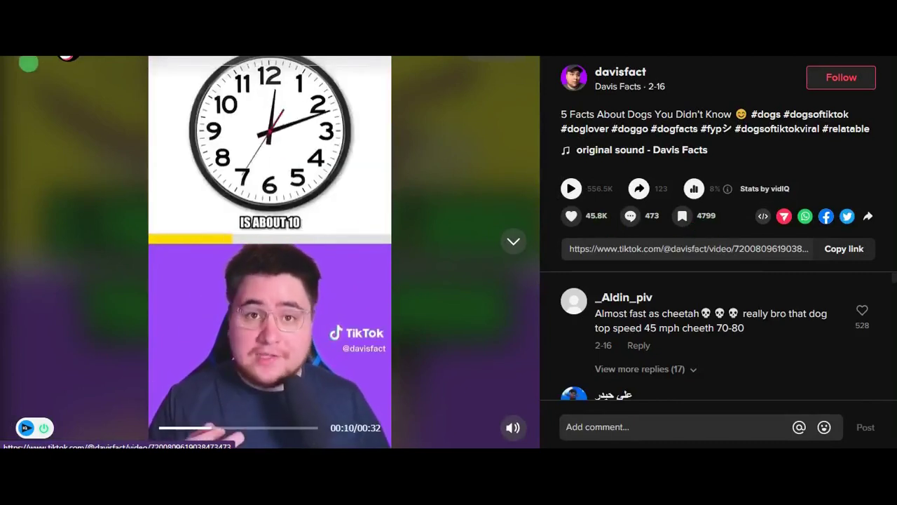
mouse_move(615, 73)
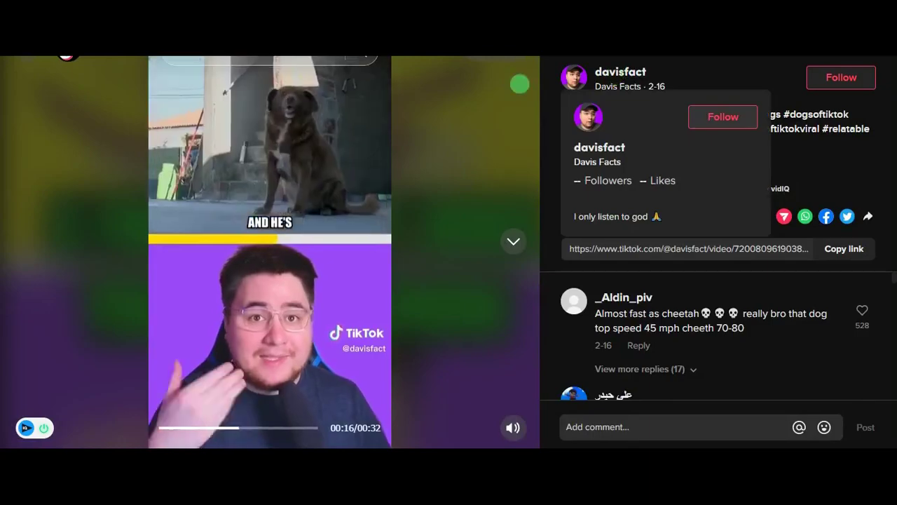
key(Escape)
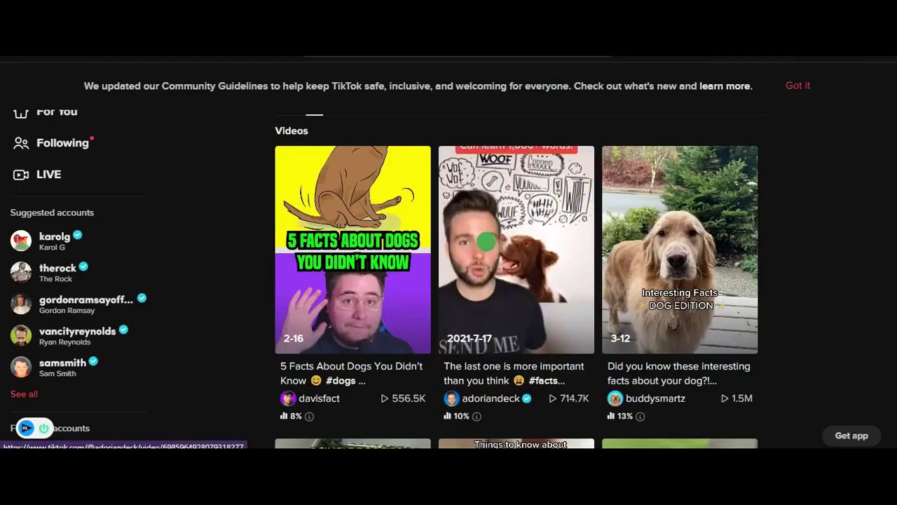
Open the bio link page of the creator of "The last one is more important than you think" and dismiss its cookie notice
click(490, 397)
click(200, 257)
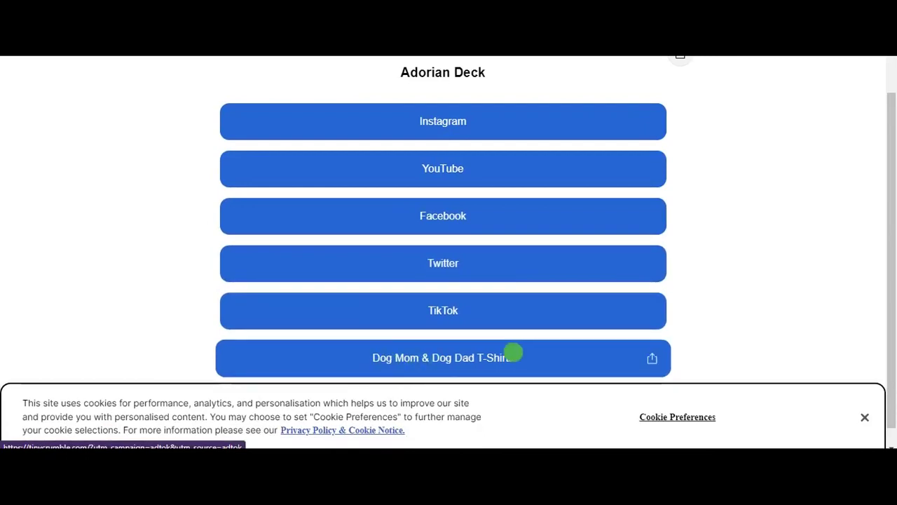
click(864, 417)
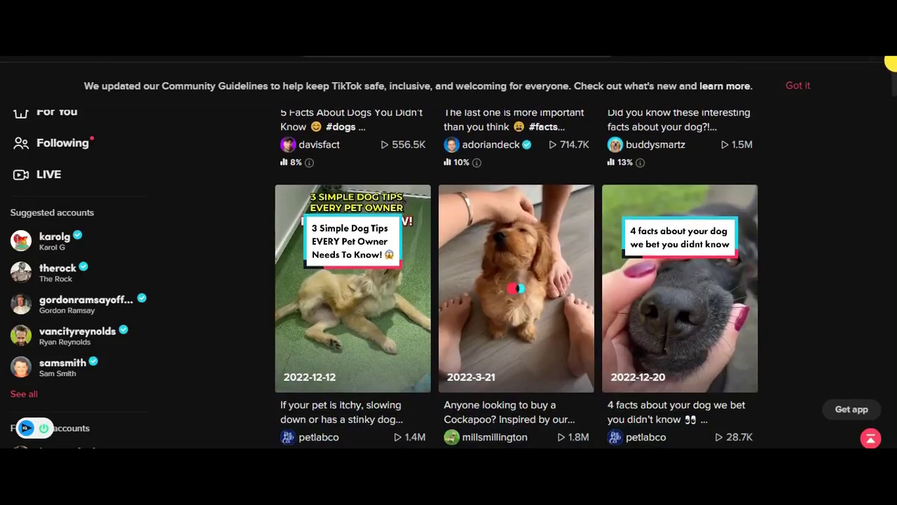
Browse the TikTok dog facts video results, comparing the topics, view counts and engagement rates of the videos
scroll(890, 95, down, 5)
scroll(890, 93, down, 4)
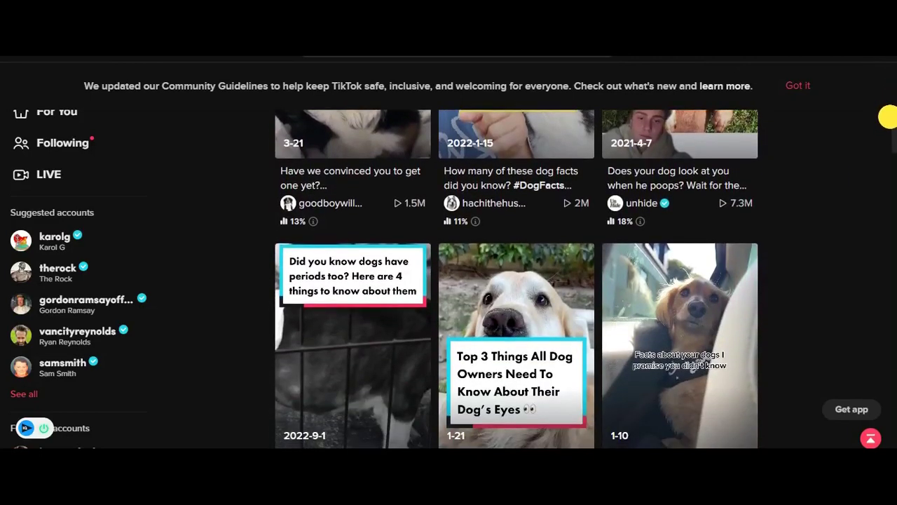
scroll(888, 118, down, 3)
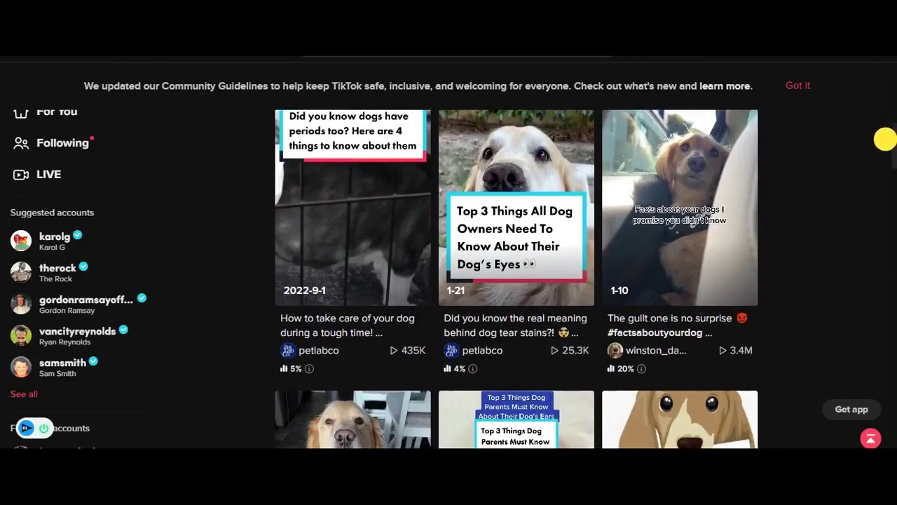
scroll(885, 139, down, 8)
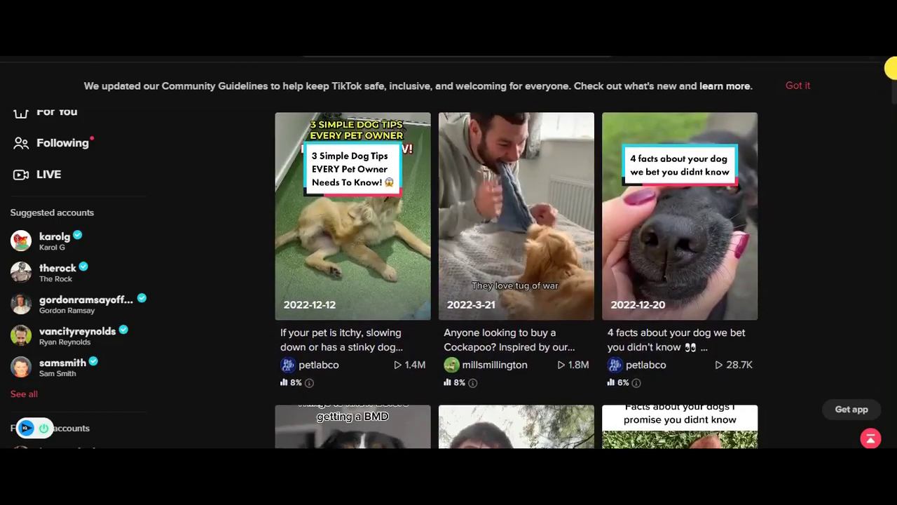
scroll(889, 84, down, 6)
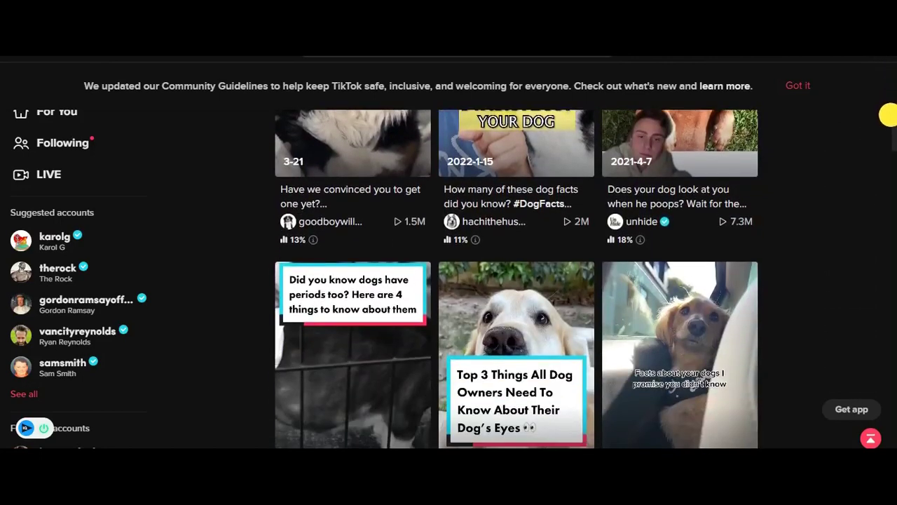
scroll(888, 119, down, 3)
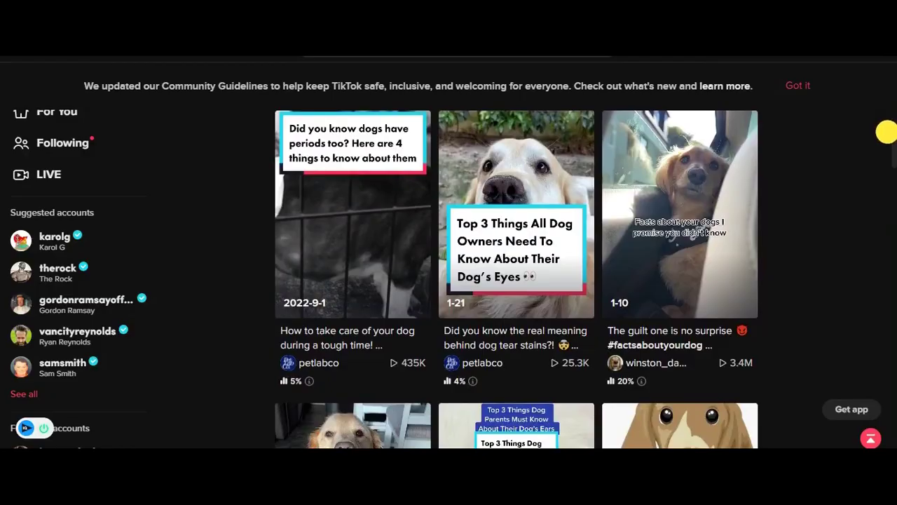
scroll(886, 131, down, 3)
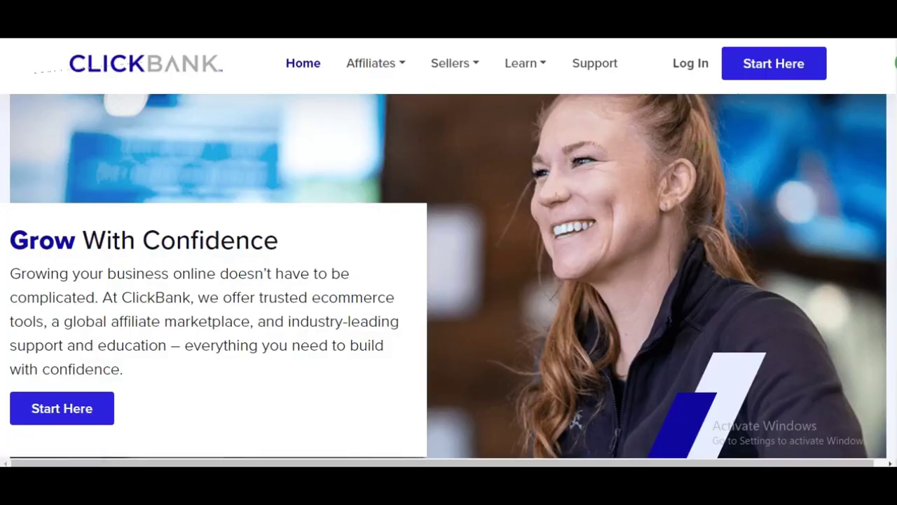
On ClickBank, review the Home & Garden marketplace offers for pet products, checking their gravity scores and average earnings per conversion
mouse_move(895, 63)
mouse_down()
mouse_move(888, 442)
mouse_move(895, 56)
mouse_up()
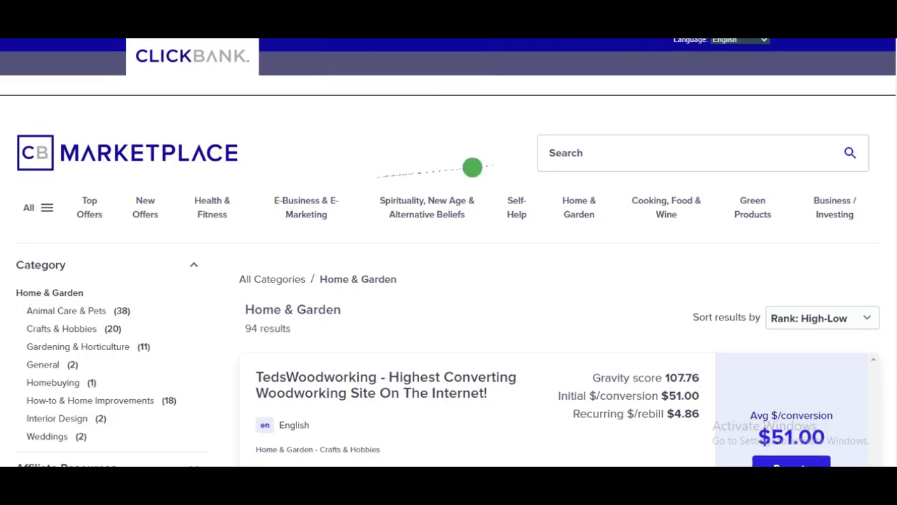
scroll(413, 131, down, 15)
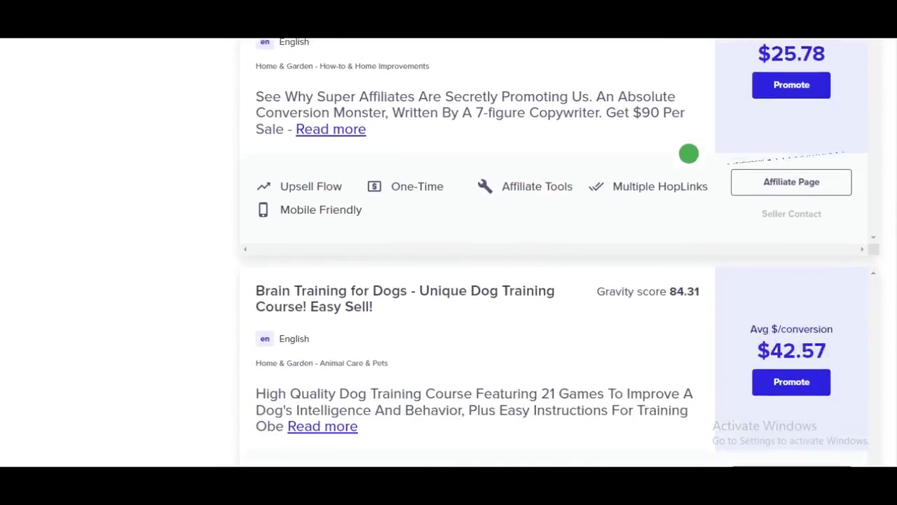
scroll(687, 153, down, 2)
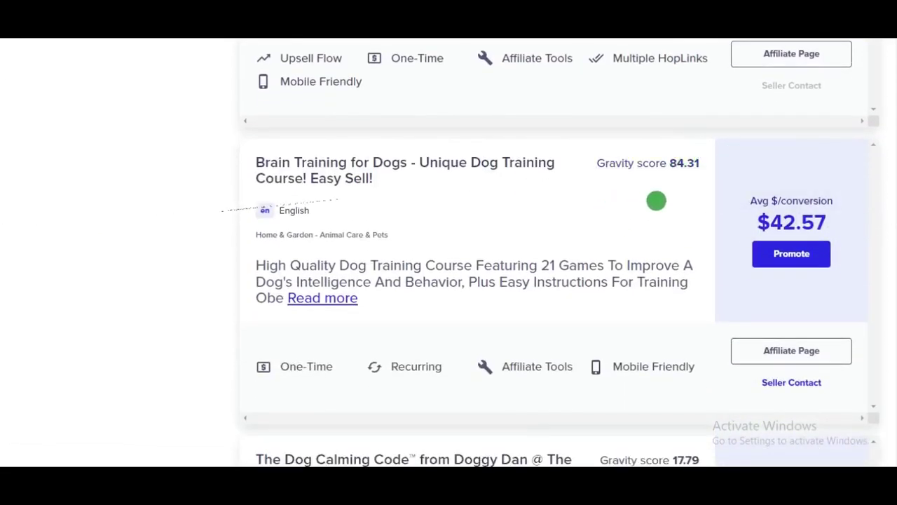
scroll(705, 218, down, 4)
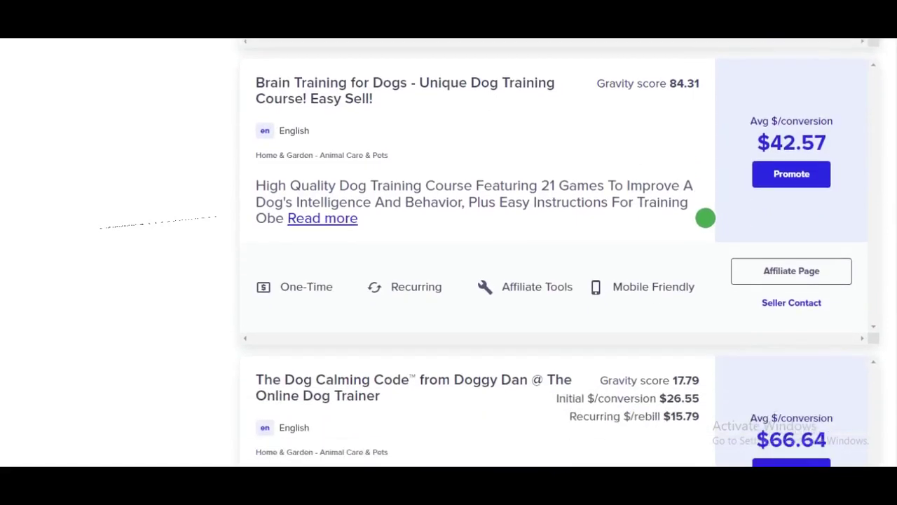
scroll(705, 218, down, 1)
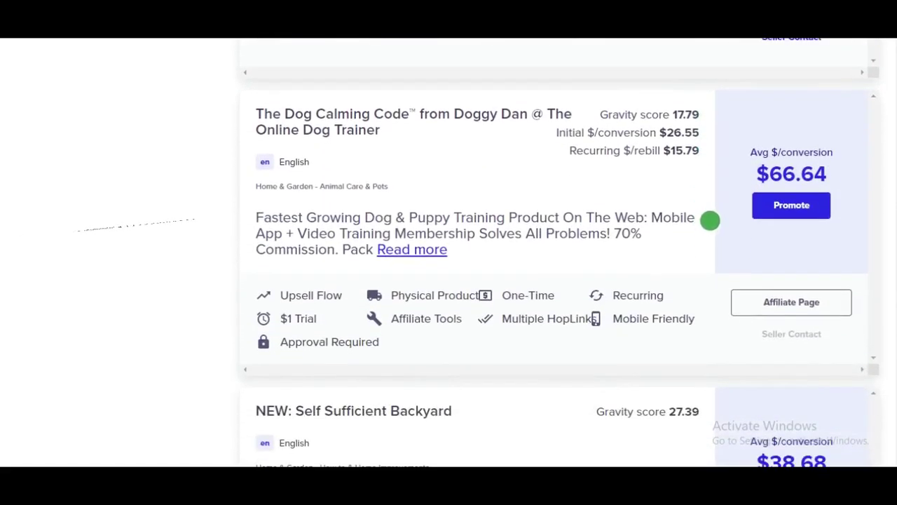
scroll(651, 166, down, 8)
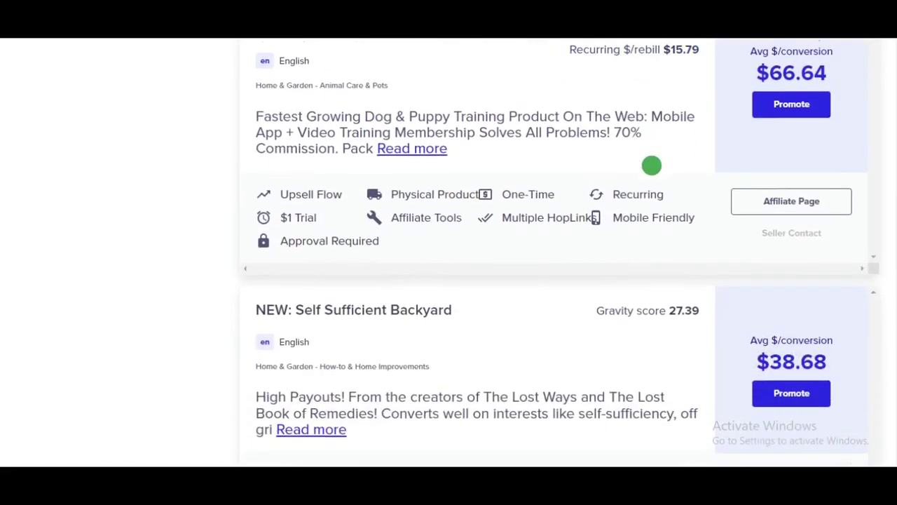
scroll(652, 165, down, 11)
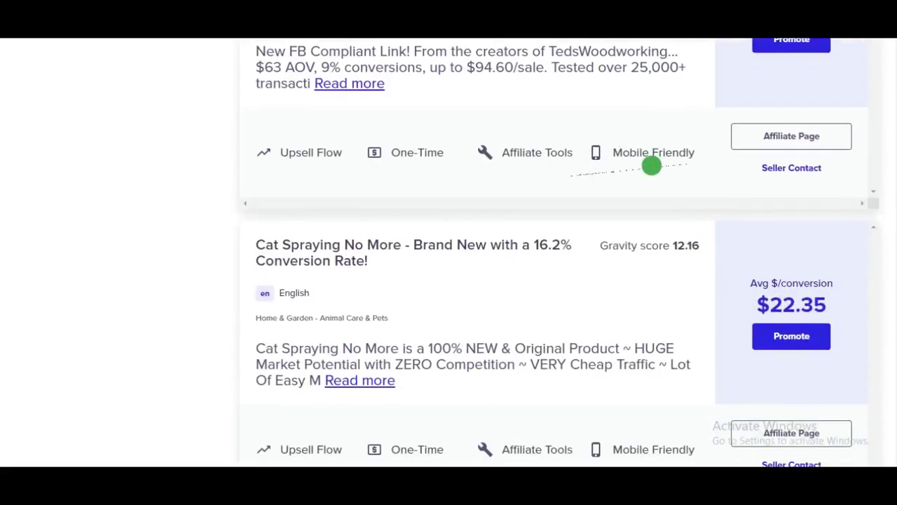
scroll(651, 165, down, 1)
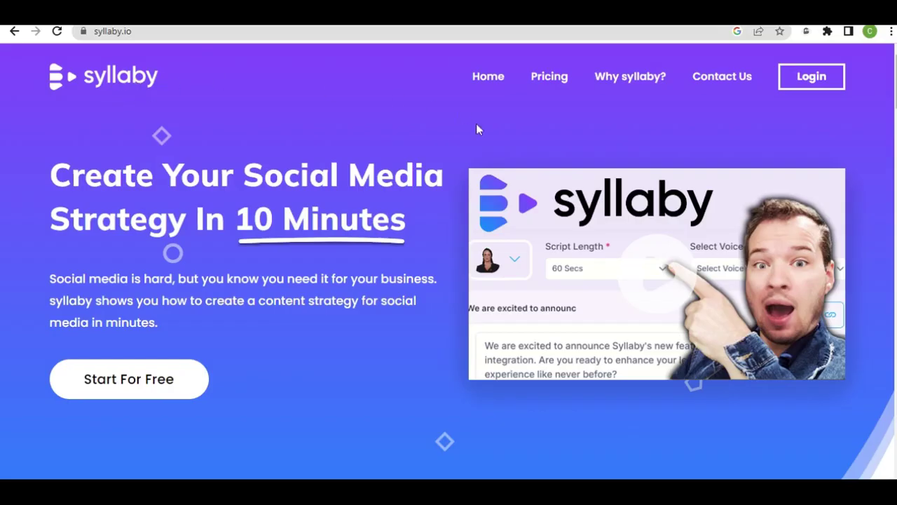
On syllaby.io, review the homepage's feature descriptions and compare the Free and Normal pricing plans
scroll(607, 110, down, 1)
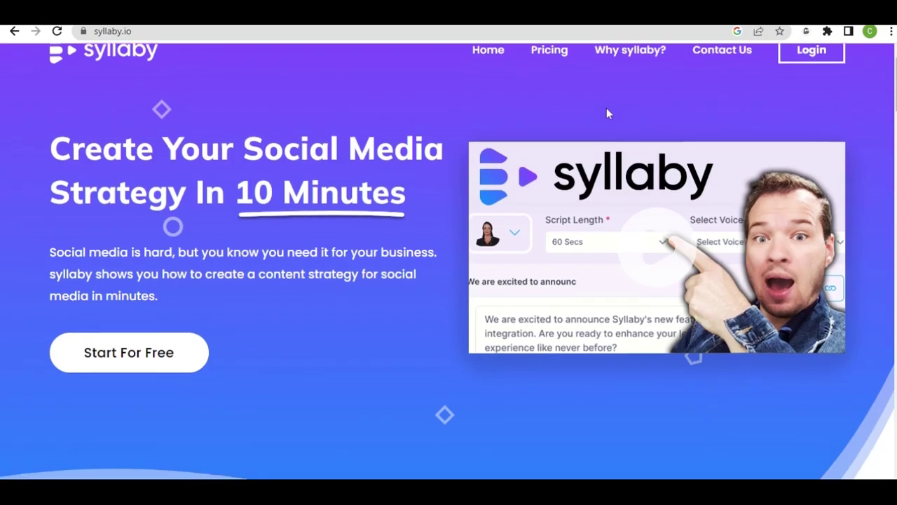
scroll(607, 110, down, 1)
scroll(449, 261, down, 1)
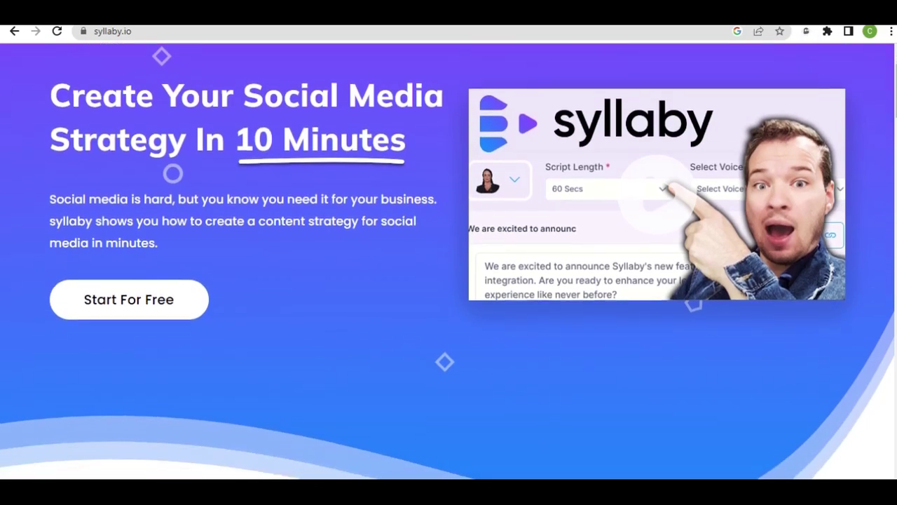
scroll(449, 260, down, 15)
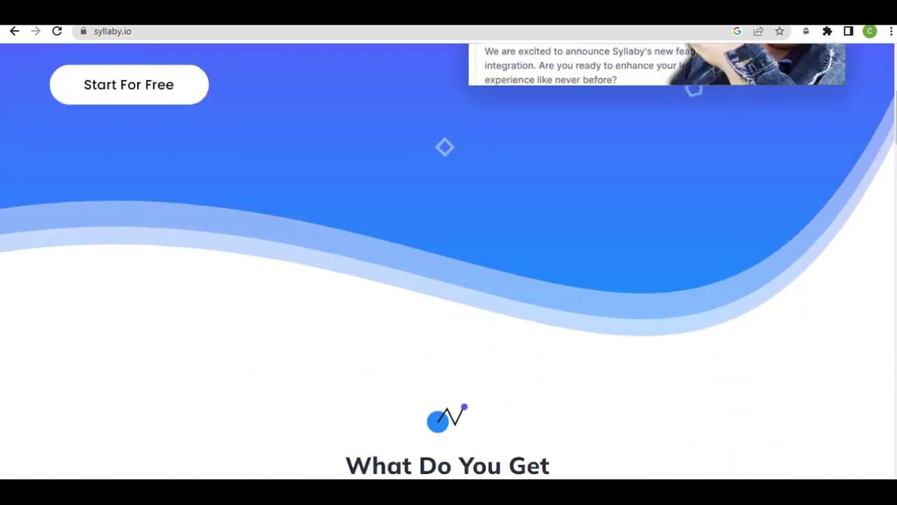
scroll(449, 261, down, 7)
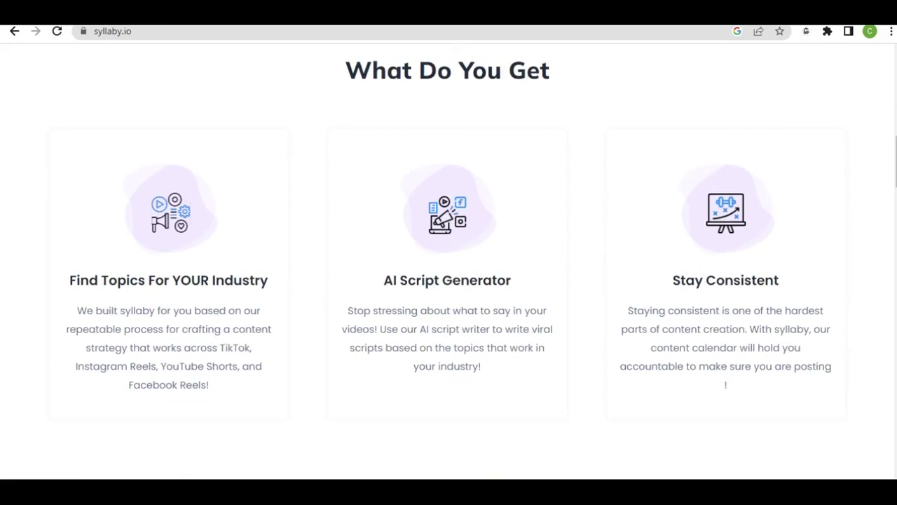
scroll(449, 261, down, 20)
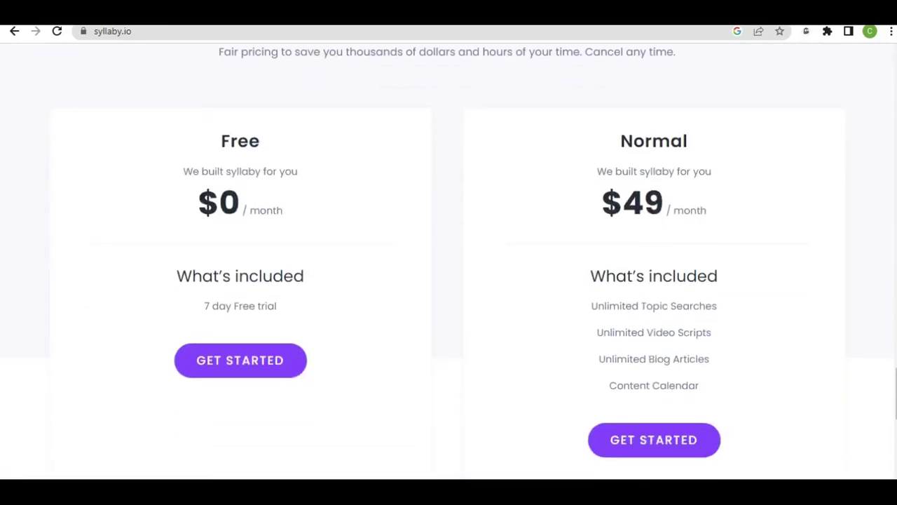
scroll(448, 261, down, 1)
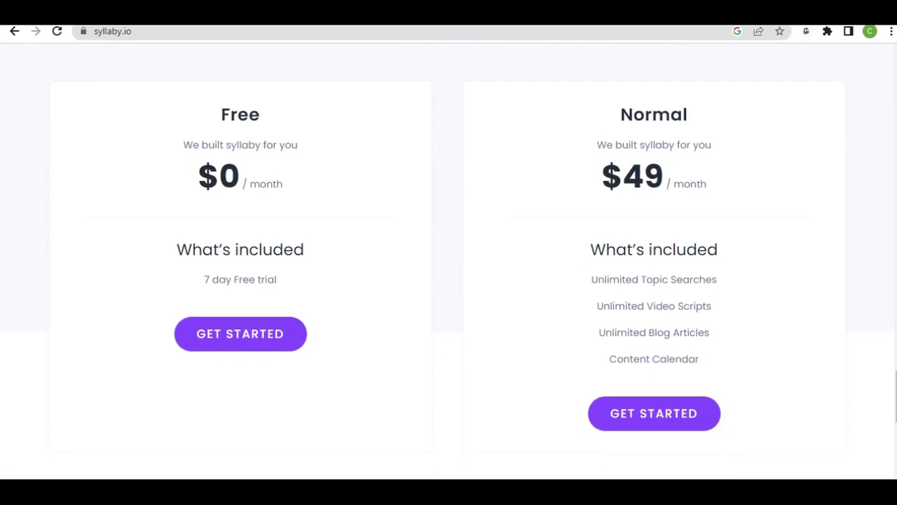
scroll(449, 261, up, 2)
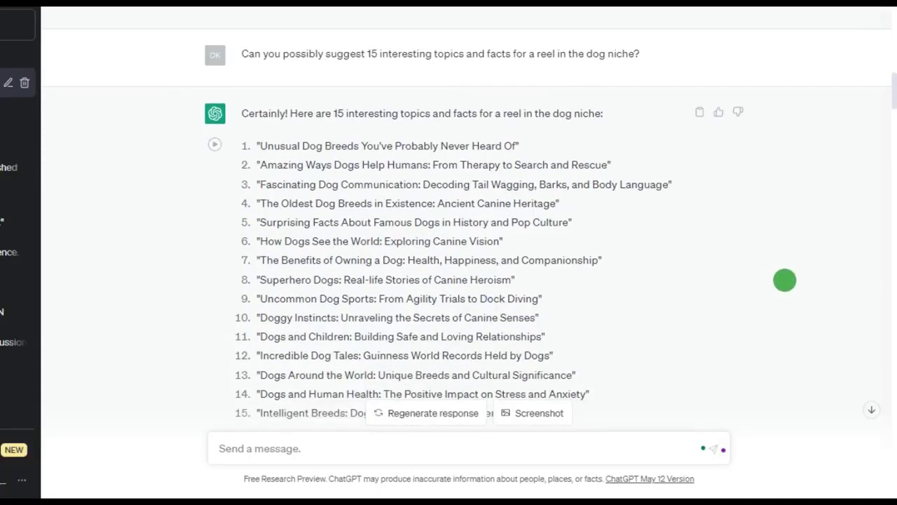
In ChatGPT, read through the suggested dog-niche reel topics and the script on the benefits of owning a dog
scroll(784, 279, down, 1)
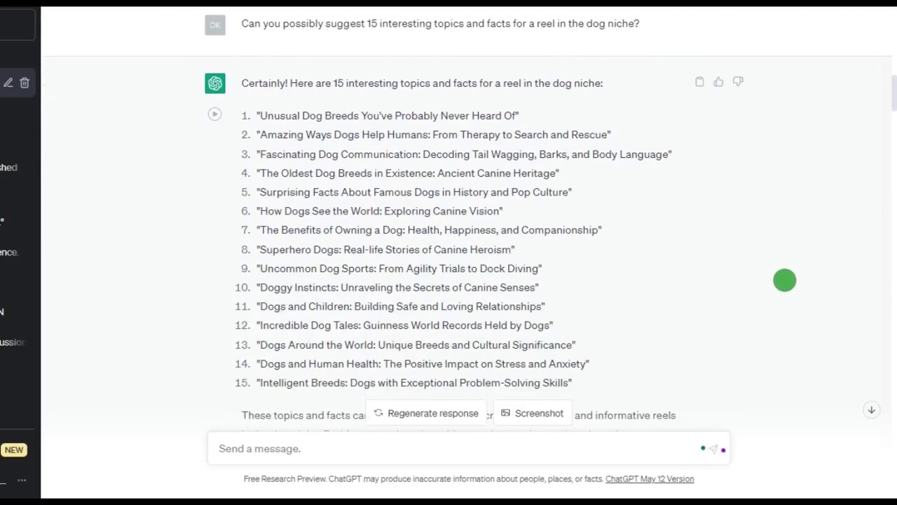
scroll(784, 279, down, 3)
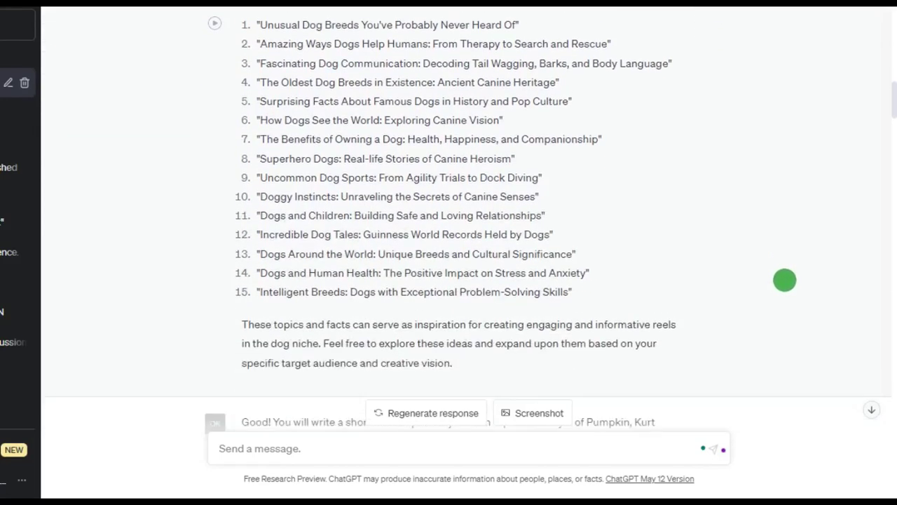
scroll(785, 280, down, 3)
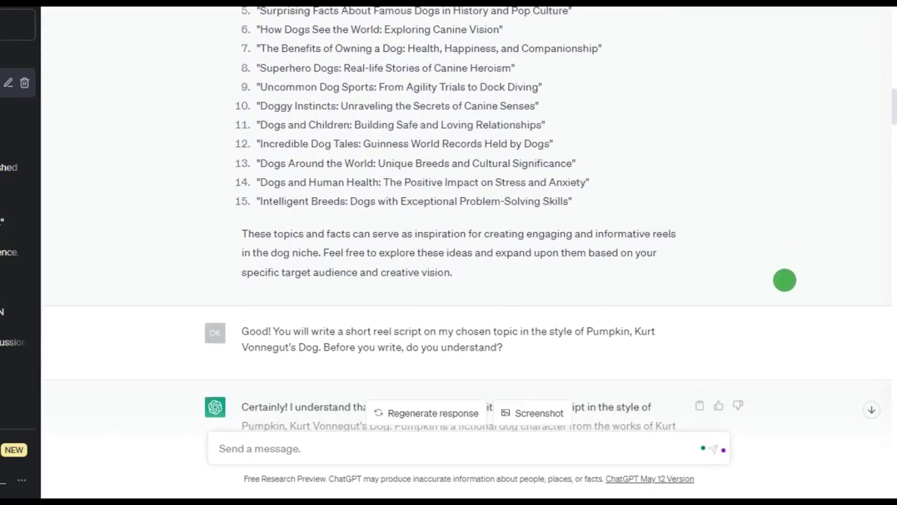
scroll(785, 279, down, 15)
scroll(811, 292, down, 7)
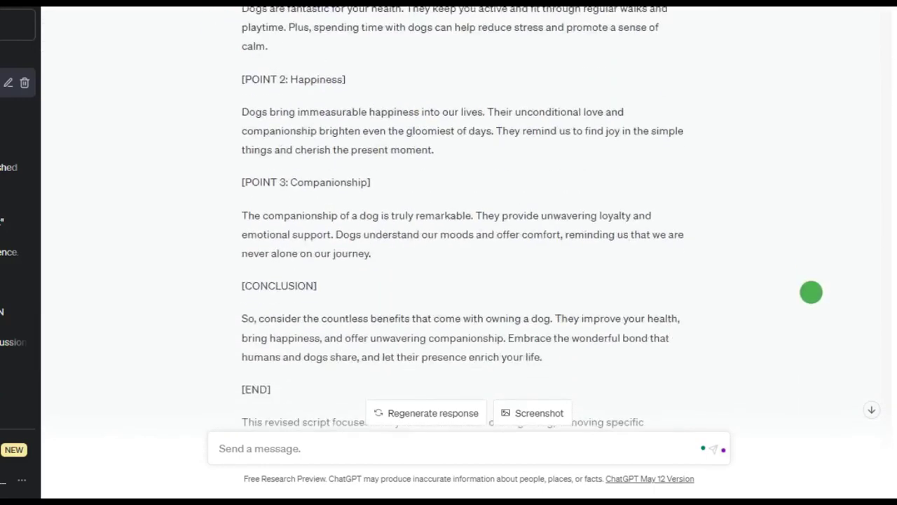
scroll(811, 293, down, 3)
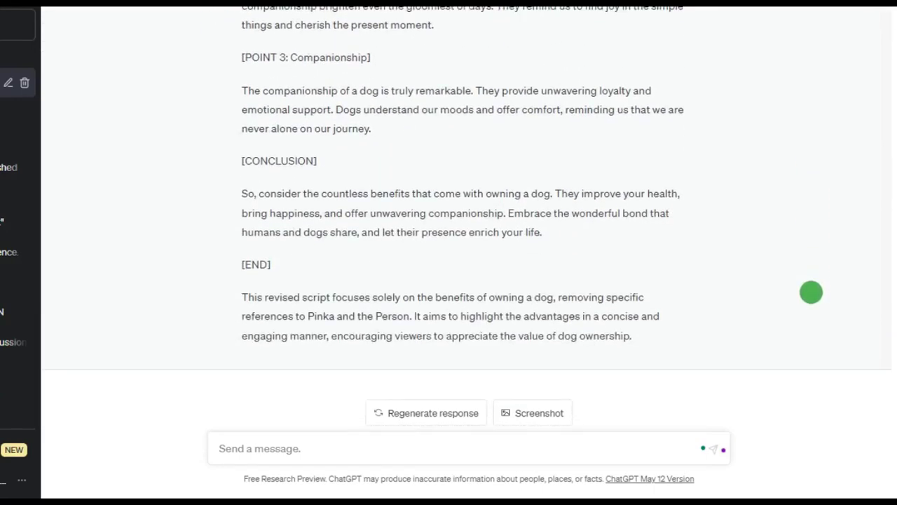
scroll(811, 293, up, 10)
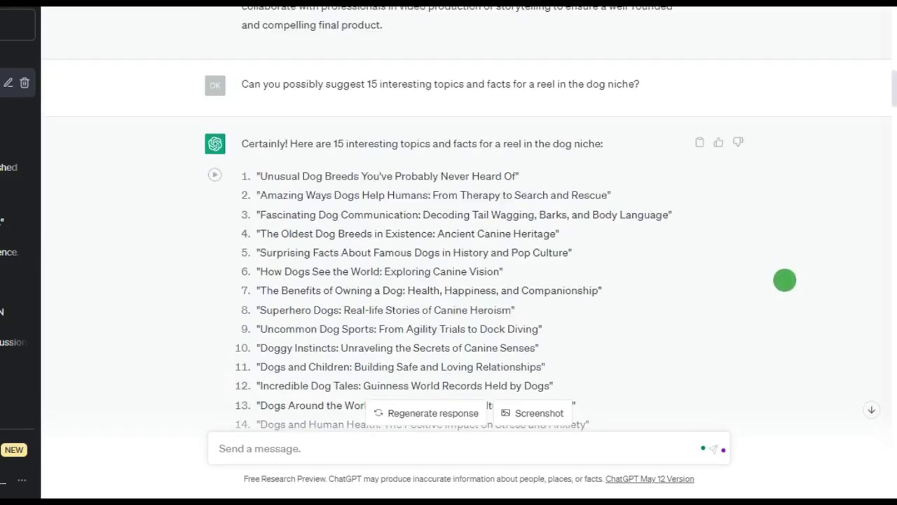
Read the full list of 15 suggested topics and facts for a dog-niche reel in ChatGPT
scroll(784, 280, down, 2)
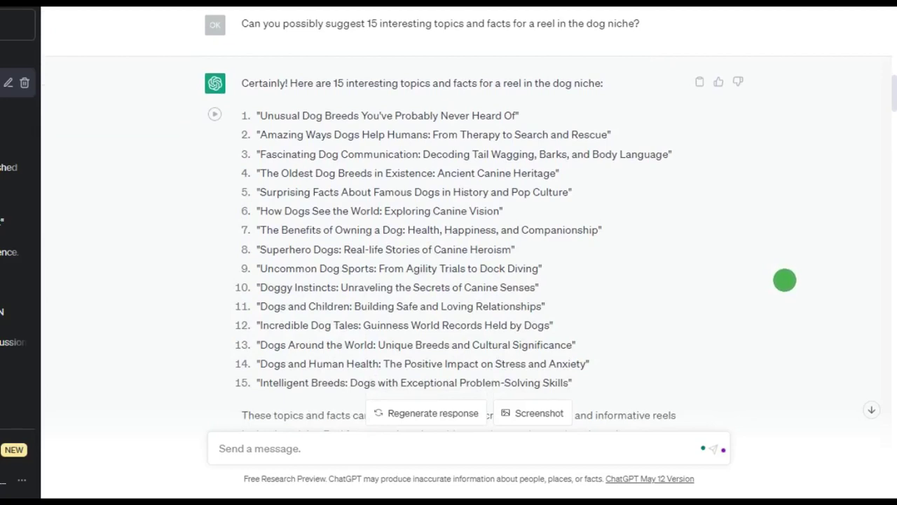
scroll(784, 280, down, 3)
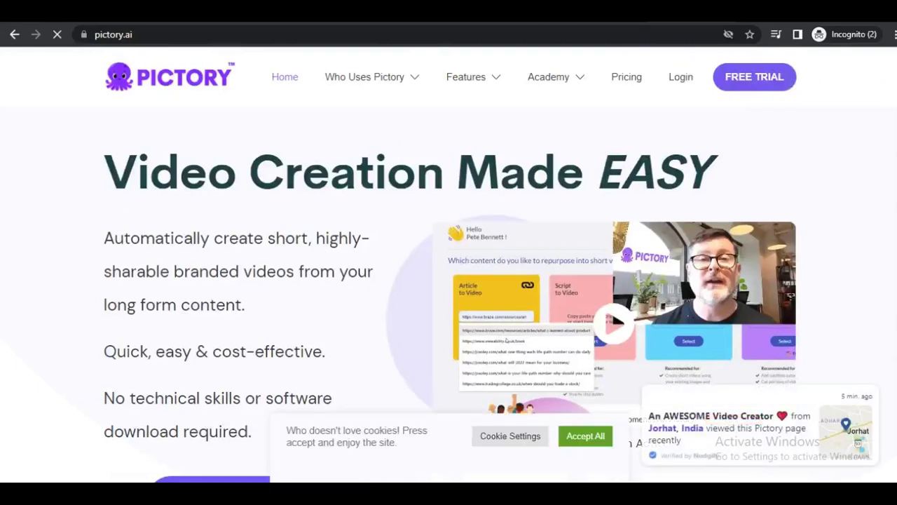
Switch to pictory.ai, look over the homepage and log in to the account
scroll(448, 281, down, 10)
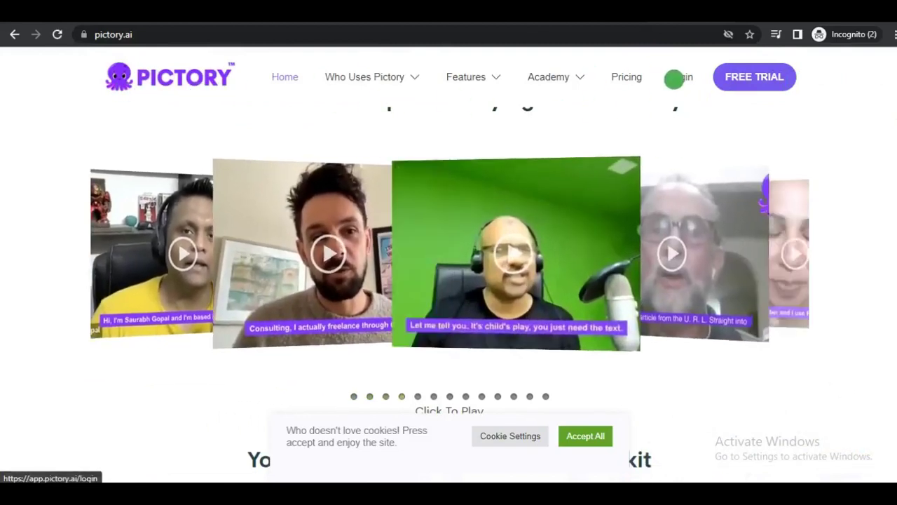
click(680, 75)
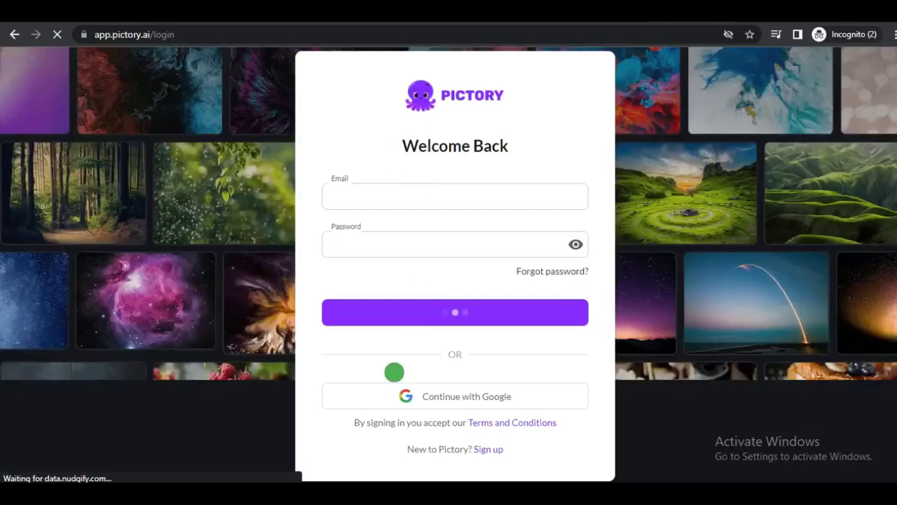
click(355, 196)
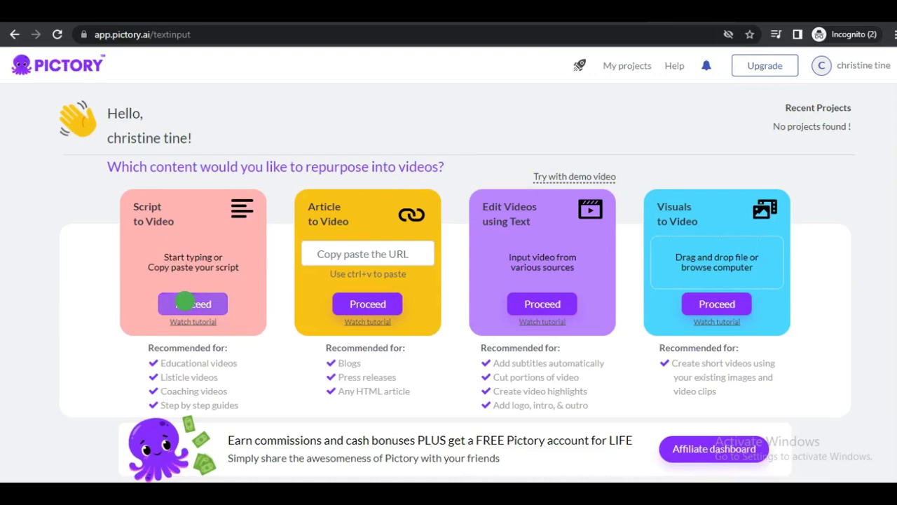
Start a Script to Video project with the copied script on the benefits of owning a dog and proceed to template selection
click(186, 303)
key(ctrl+v)
drag(770, 288, 775, 254)
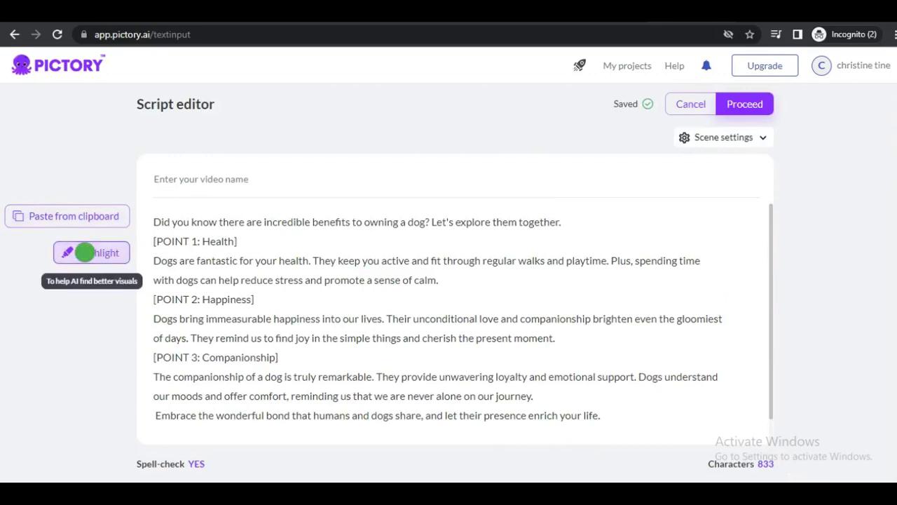
click(745, 103)
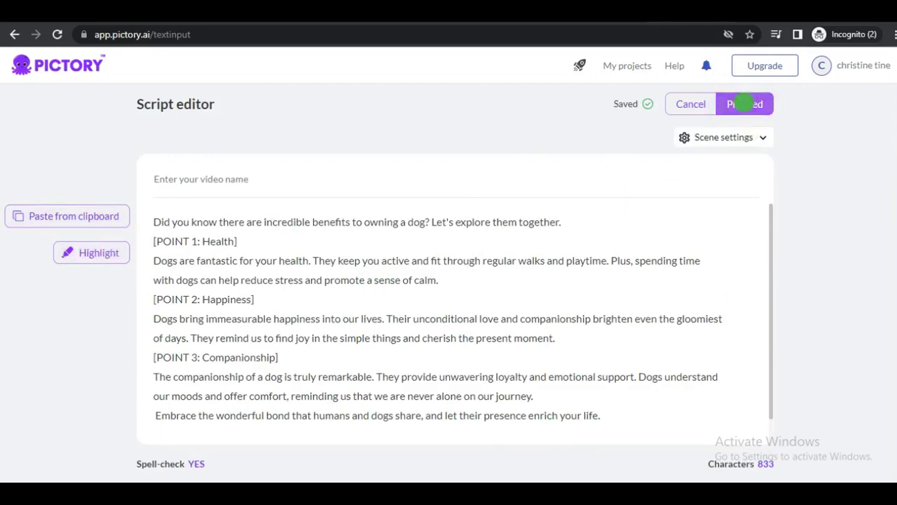
Choose the Subtitle grey template with a 9:16 aspect ratio for the video
scroll(883, 392, down, 10)
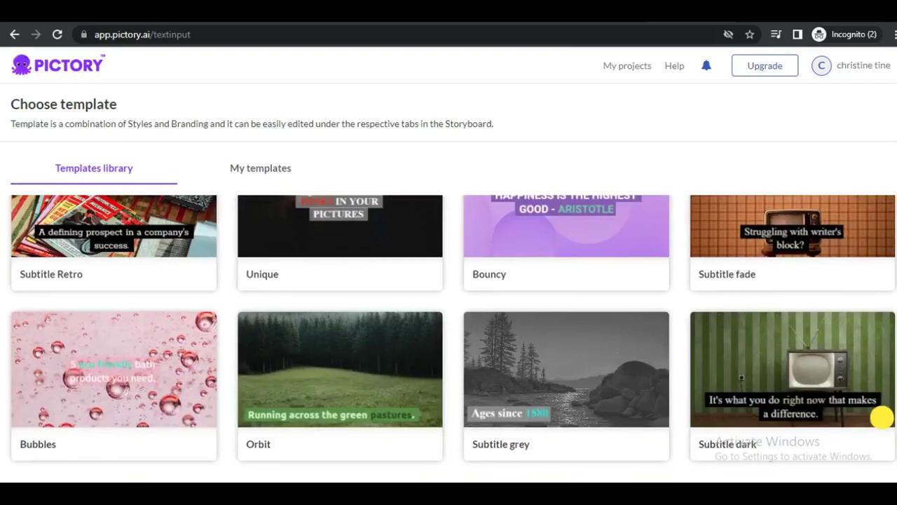
mouse_move(497, 427)
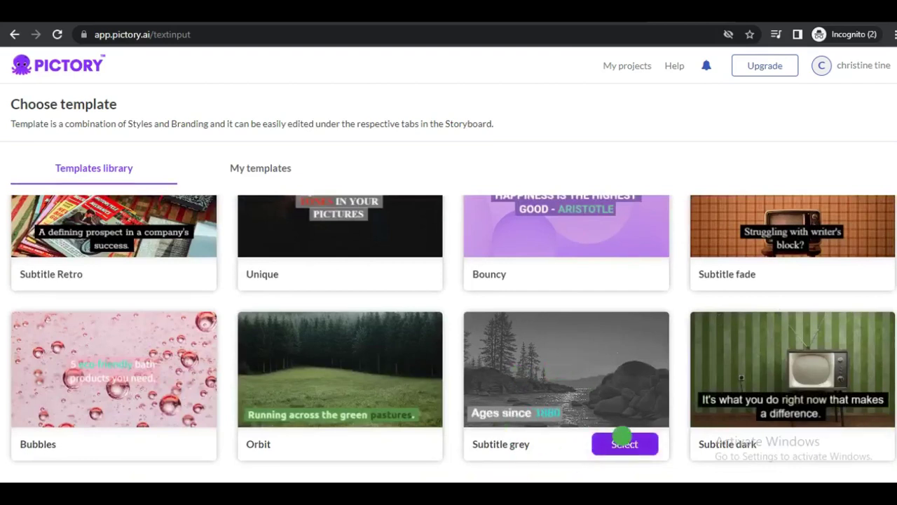
click(624, 441)
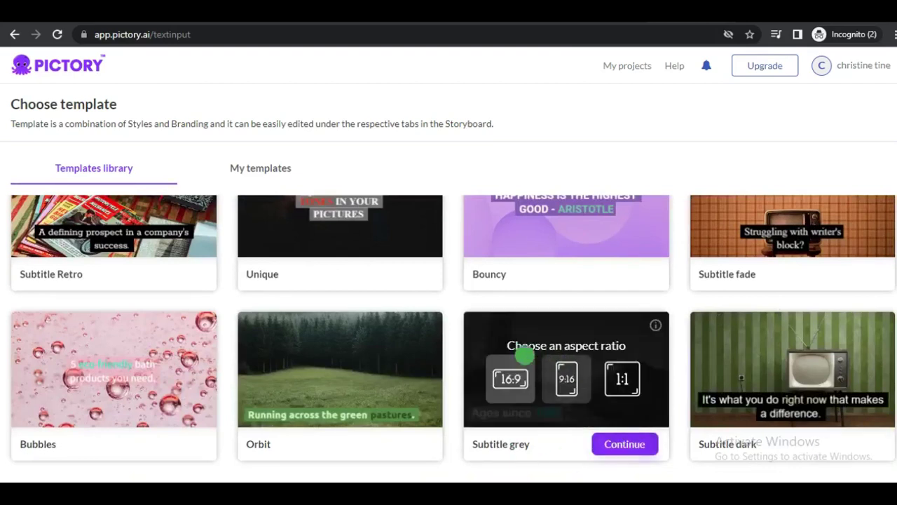
click(565, 378)
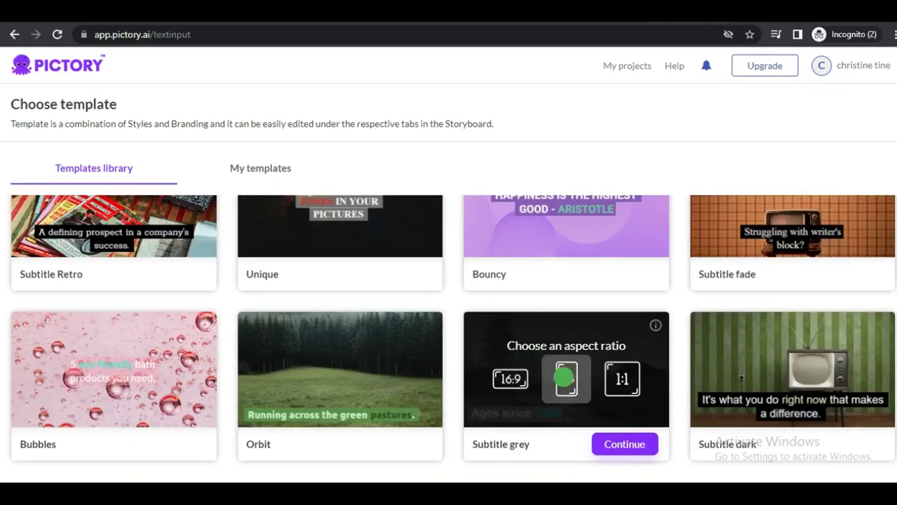
click(617, 443)
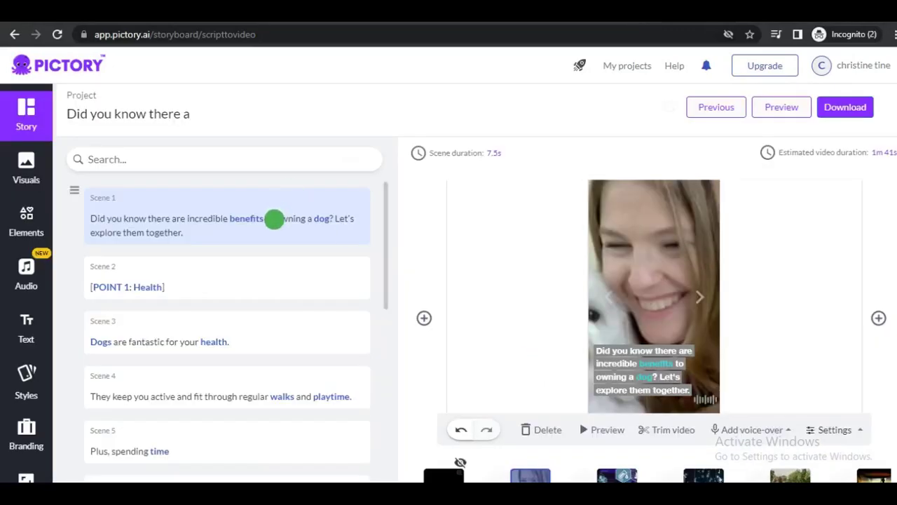
Split scene 1 after "owning a dog?" so "Let's explore them together." becomes its own scene
mouse_move(80, 193)
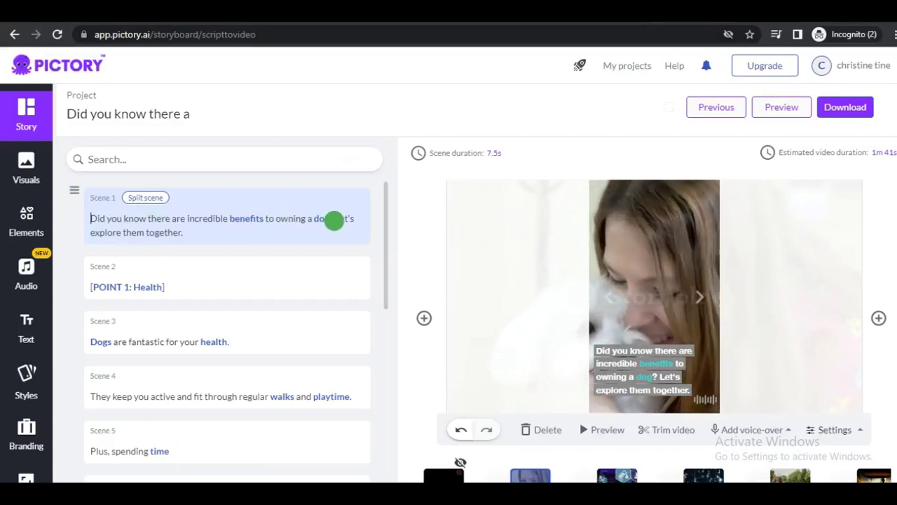
key(Return)
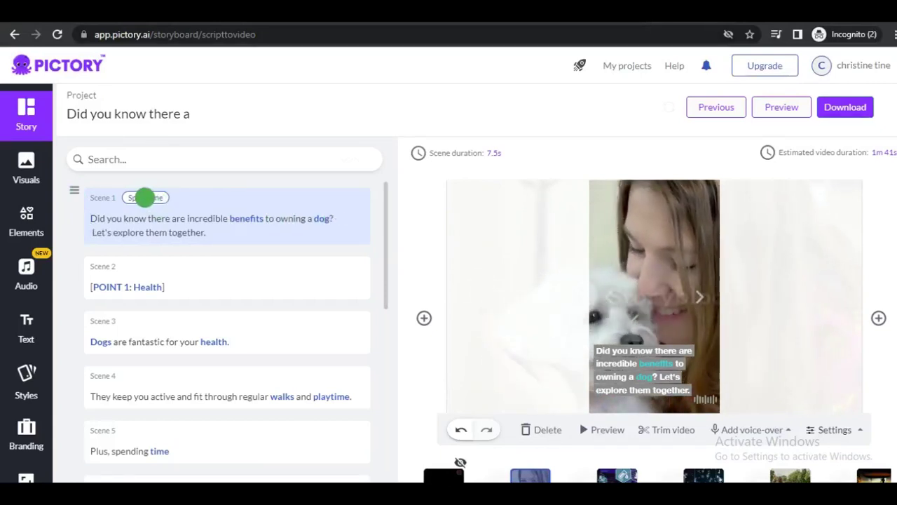
click(144, 198)
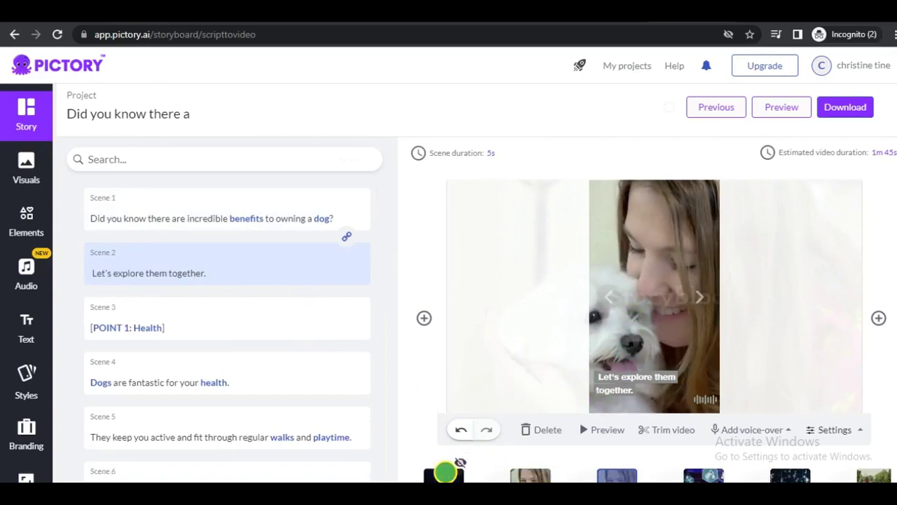
Check scenes 1 to 5 and scene 9 of the storyboard, comparing each scene's visual with its caption
click(530, 473)
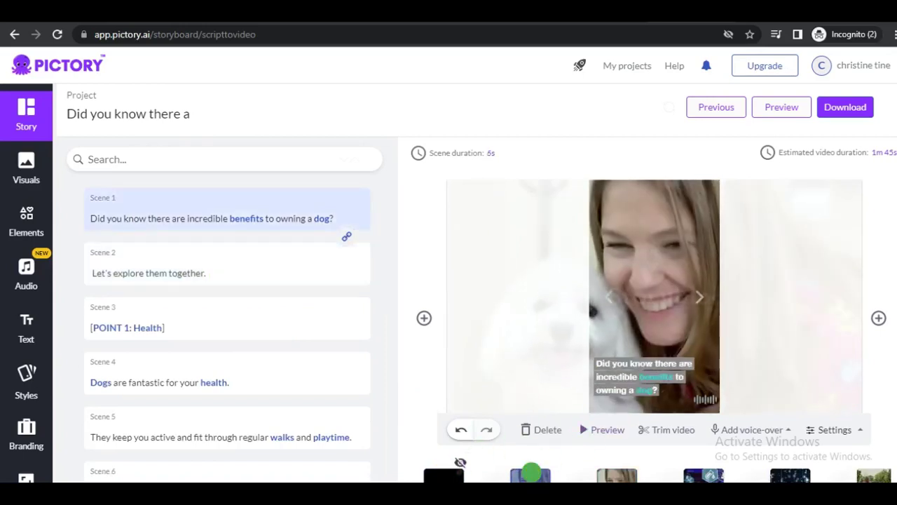
click(620, 472)
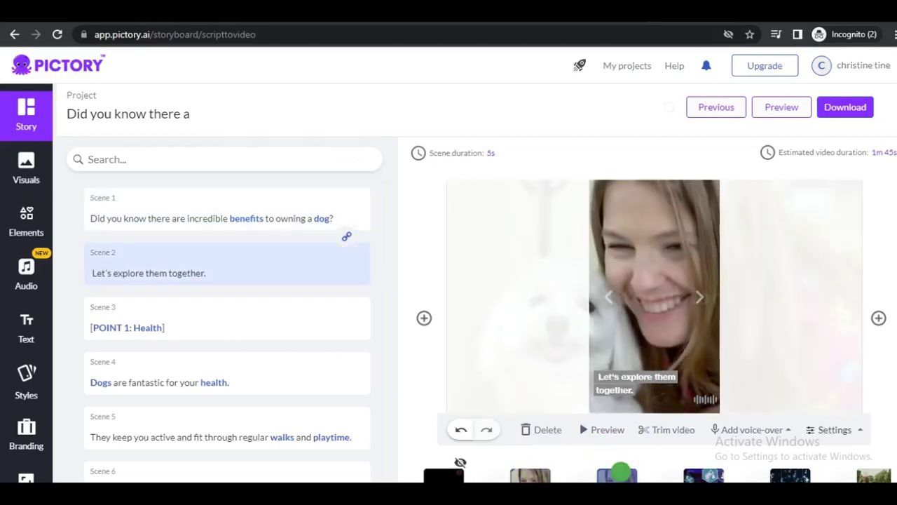
click(694, 471)
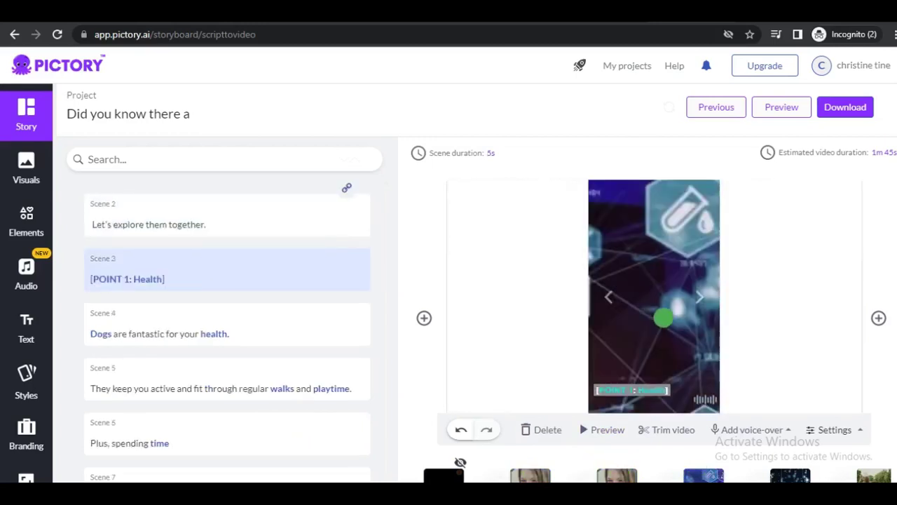
click(790, 475)
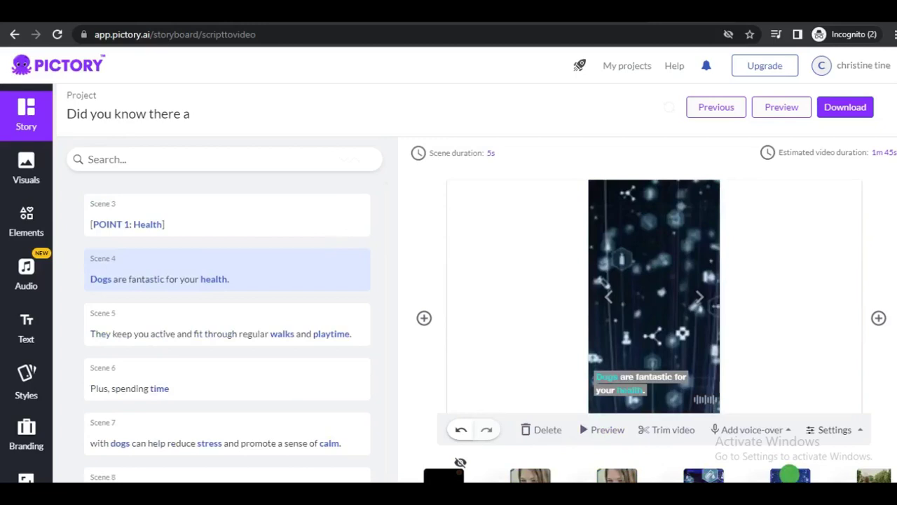
click(205, 319)
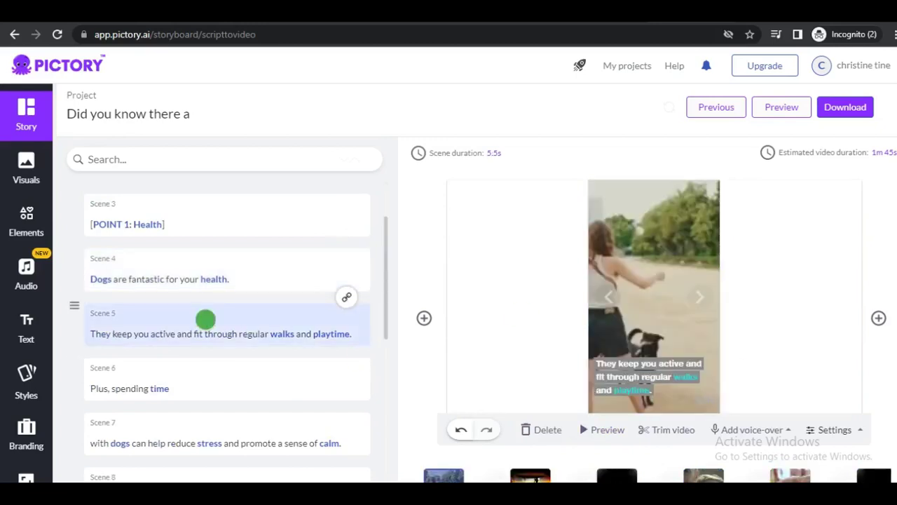
click(790, 474)
Replace the visual of scene 10, on unconditional love and companionship, with the library clip of a woman and a brown dog
click(866, 475)
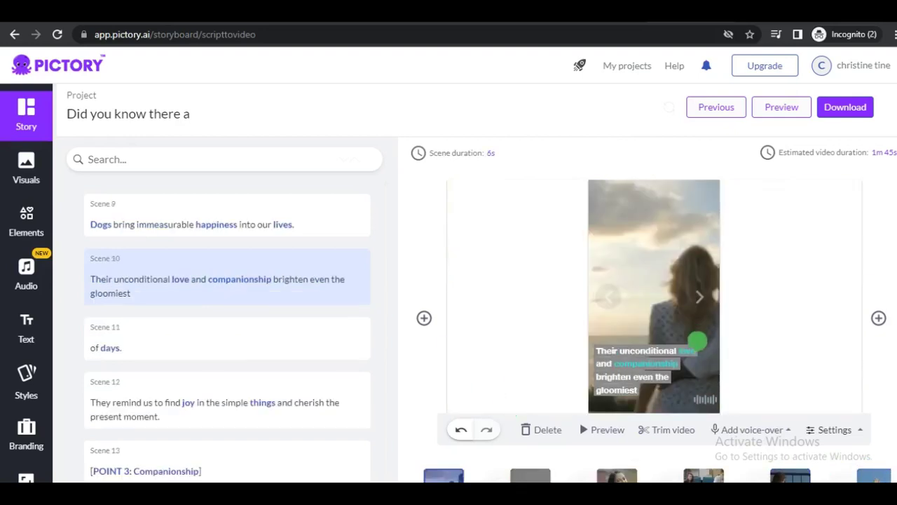
click(25, 168)
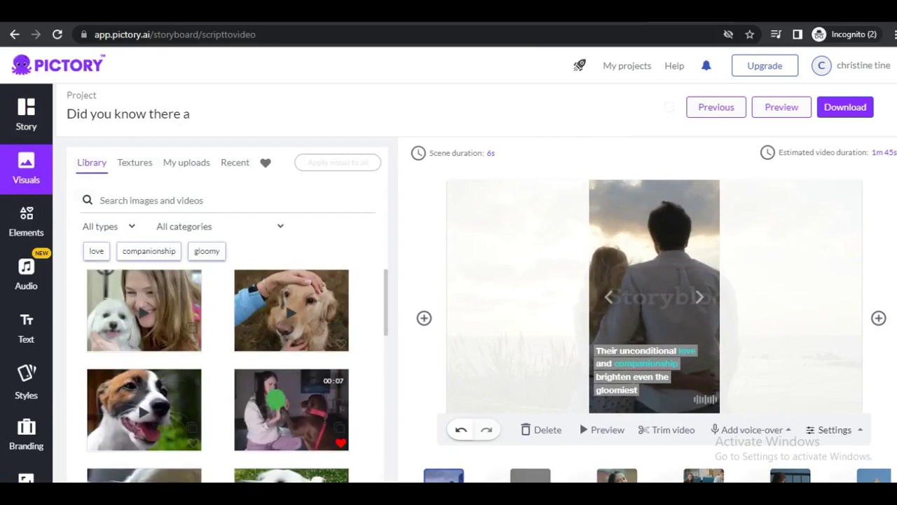
click(263, 391)
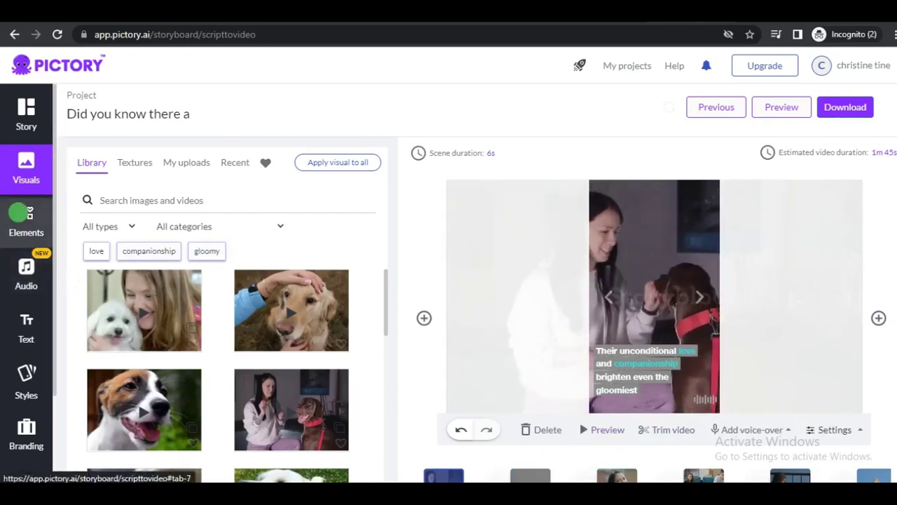
Look over the available stickers and styles, and apply the Retro Typewriter style to the caption of scene 10
click(26, 219)
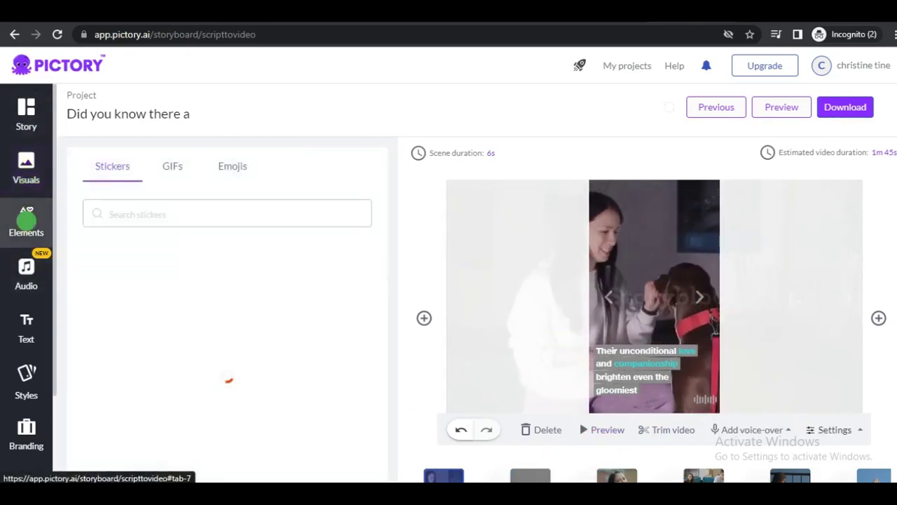
click(26, 328)
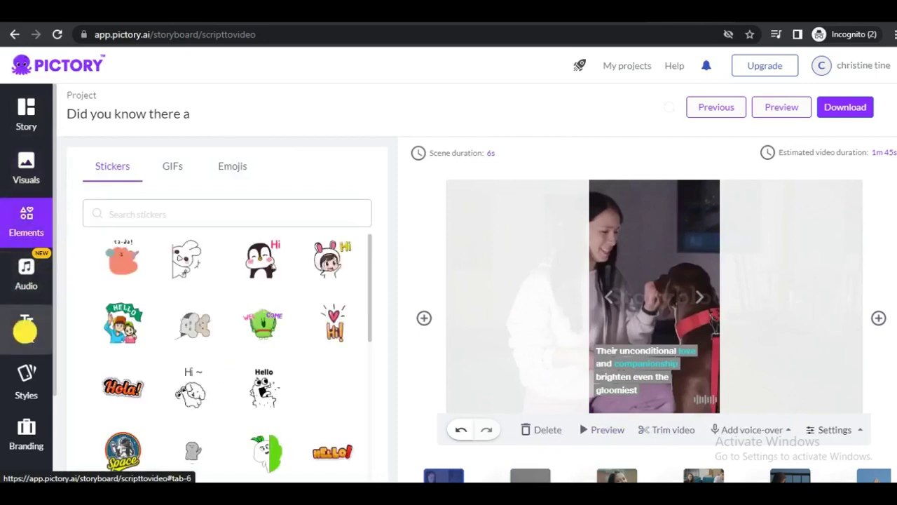
click(26, 379)
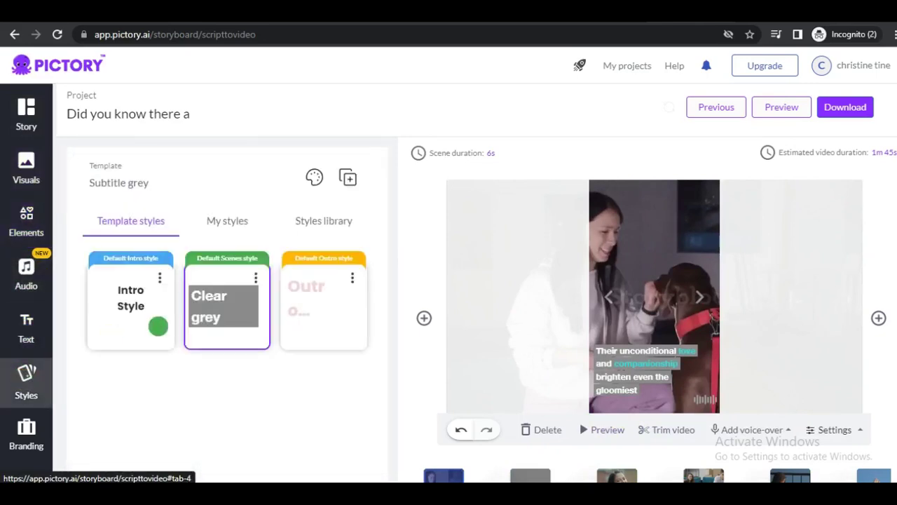
click(231, 220)
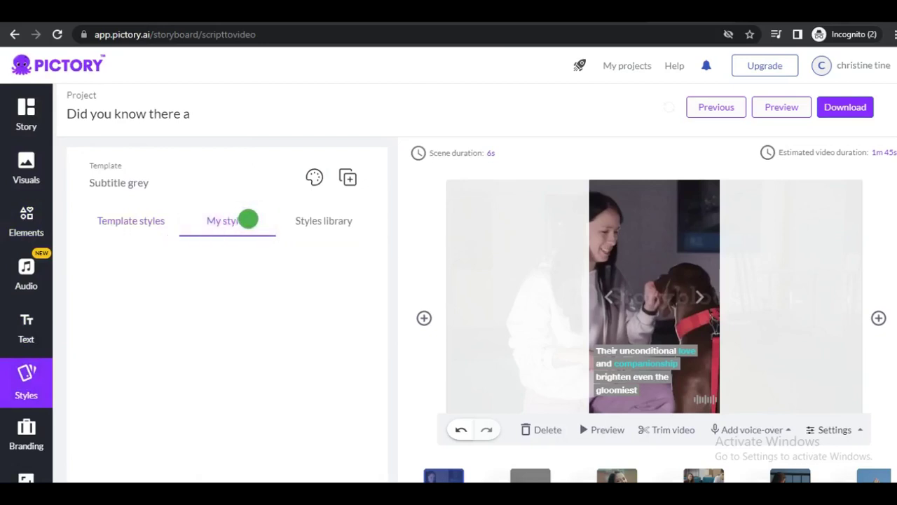
click(306, 220)
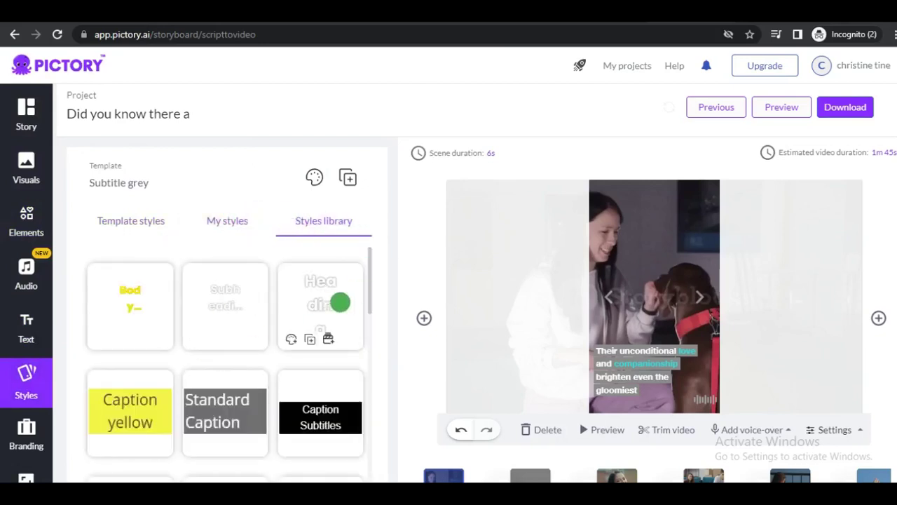
drag(371, 269, 365, 288)
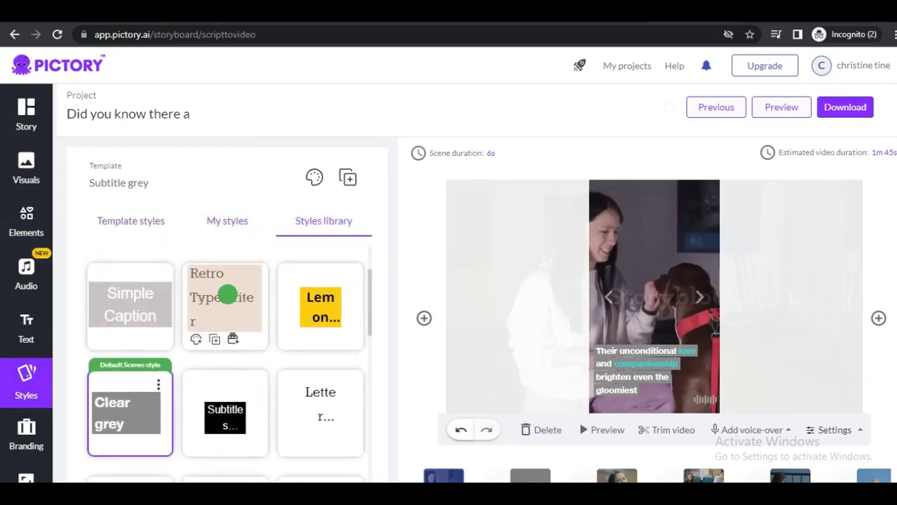
click(227, 295)
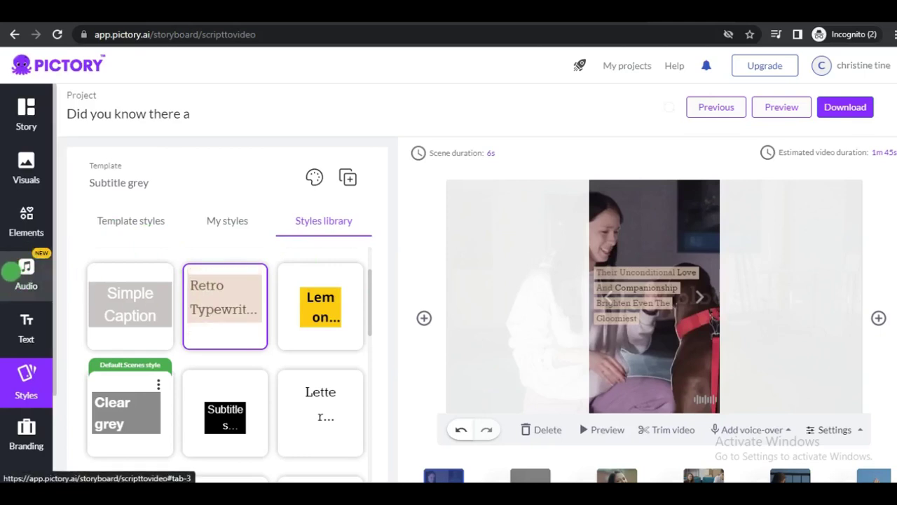
Show only male voice-overs, sample the English (US) voice Tom and apply it to the video
click(10, 272)
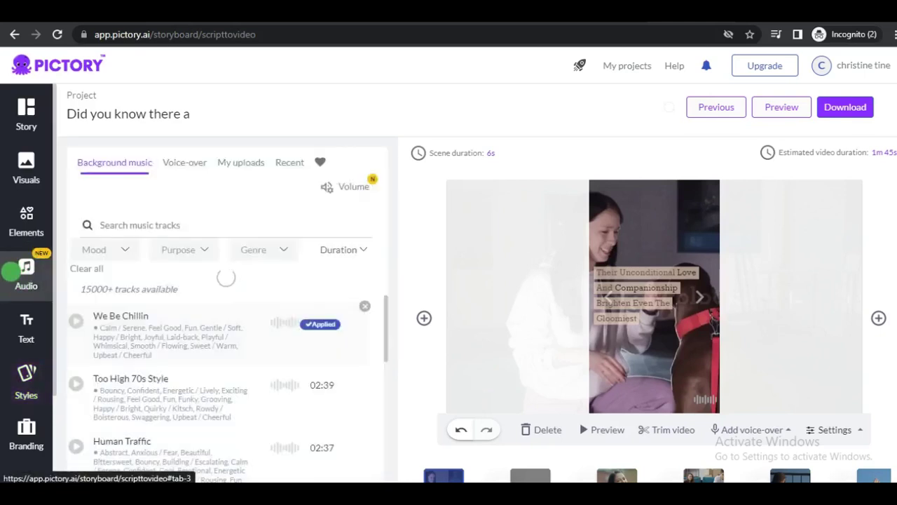
click(10, 271)
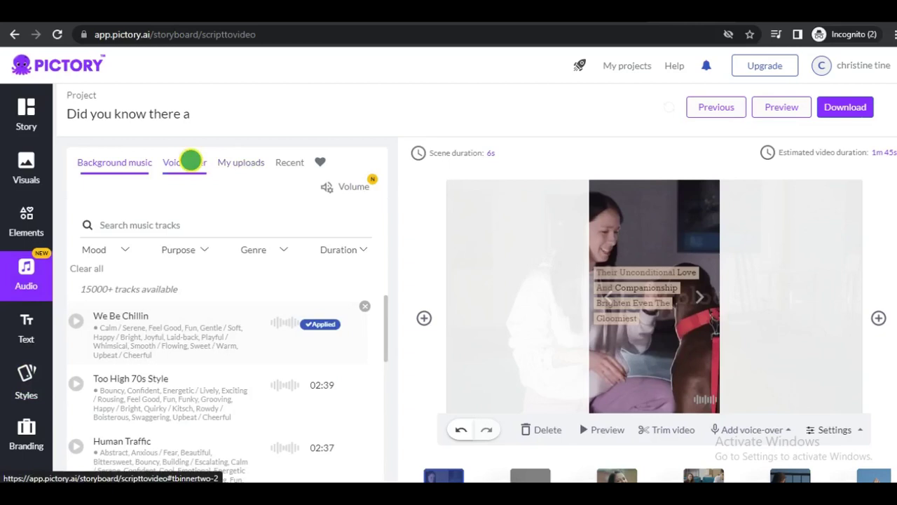
click(191, 161)
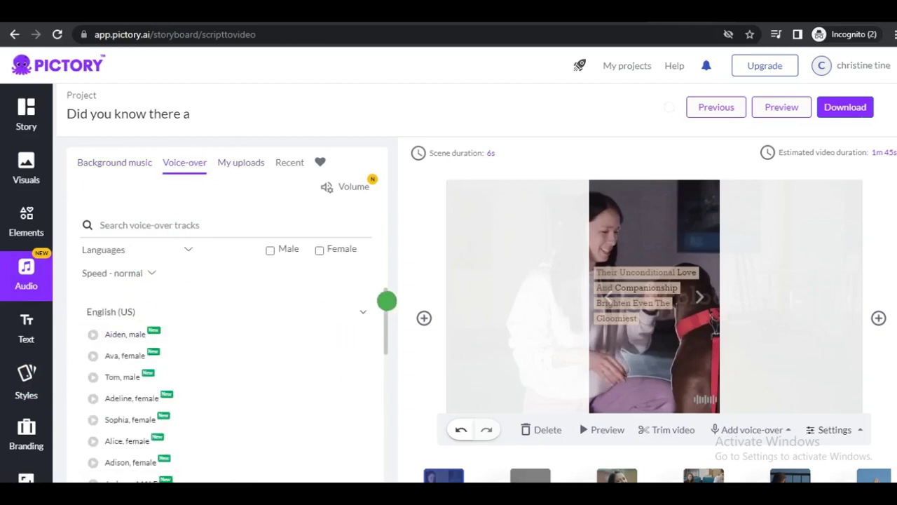
click(319, 250)
click(271, 250)
click(320, 249)
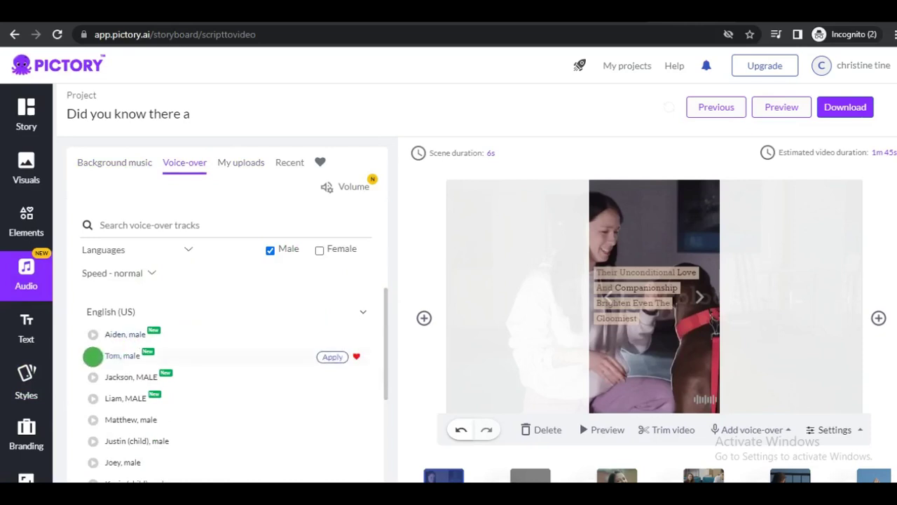
click(93, 356)
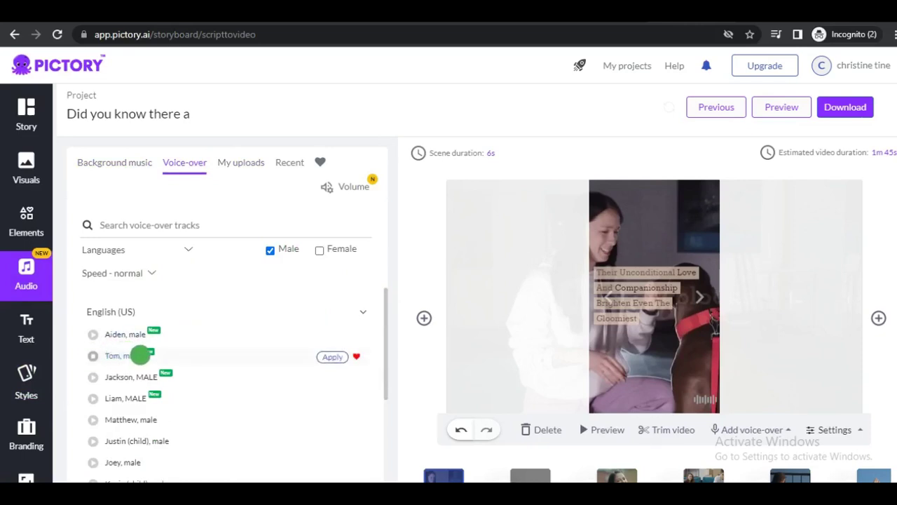
click(326, 356)
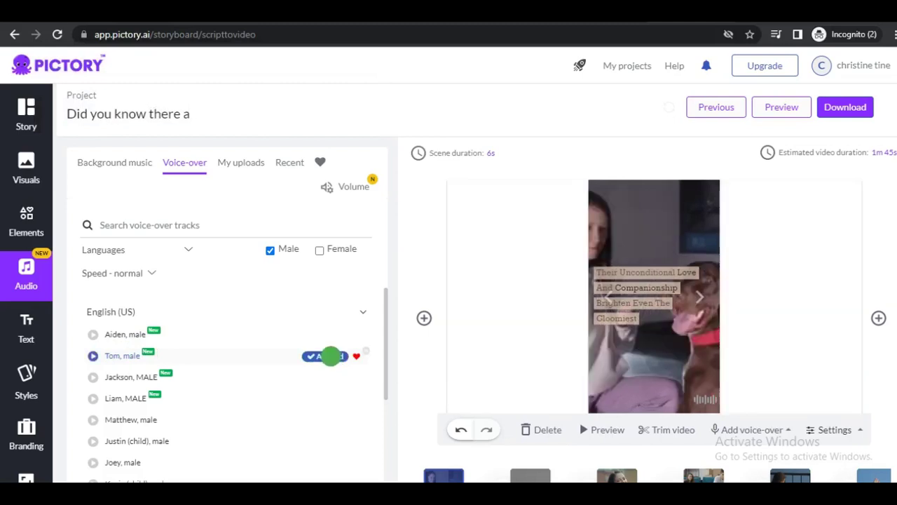
Replace the hourglass visual of the "Plus, spending time" scene with the library clip of a woman petting two dogs
click(531, 476)
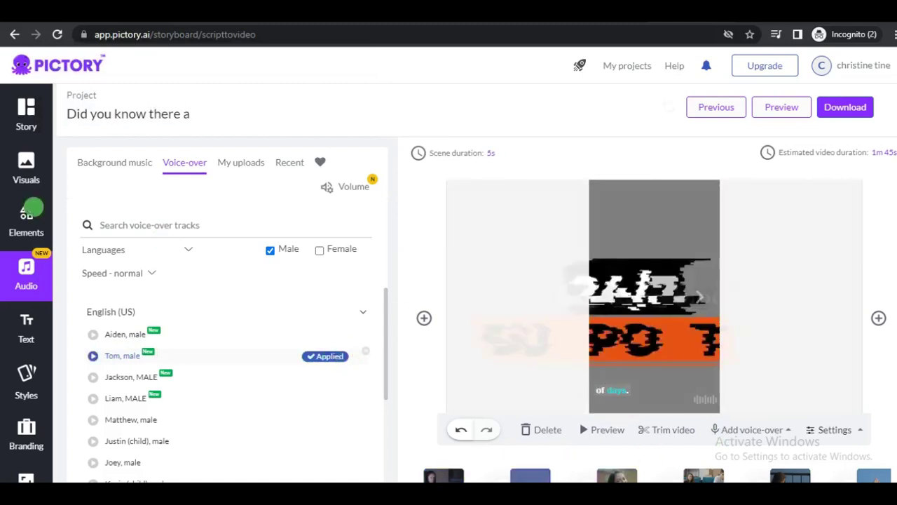
click(25, 171)
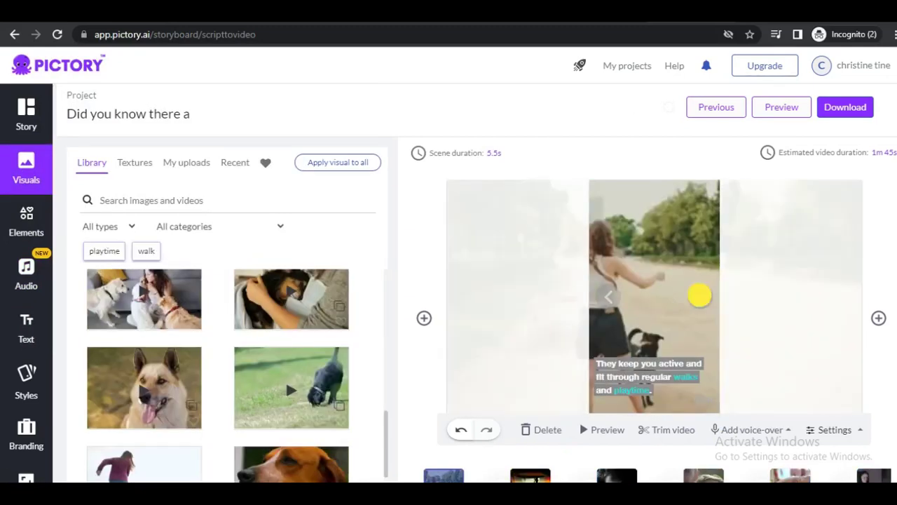
click(699, 295)
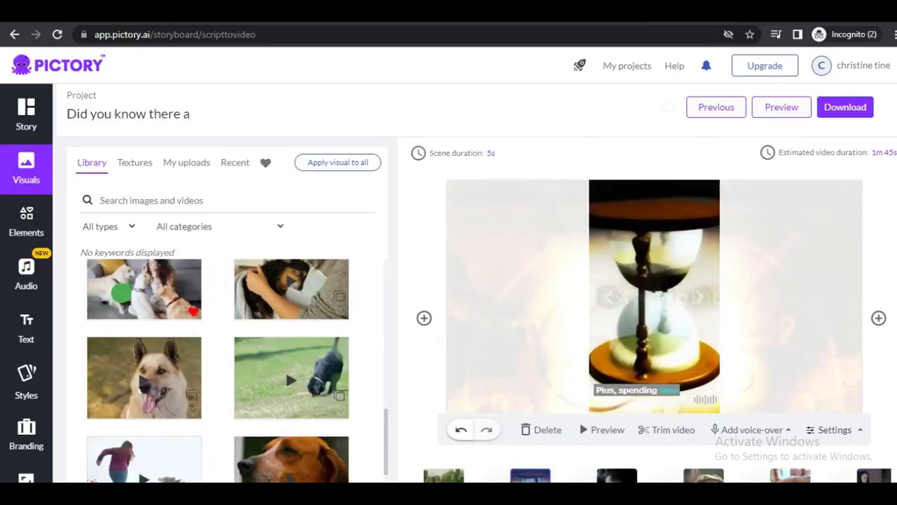
click(130, 284)
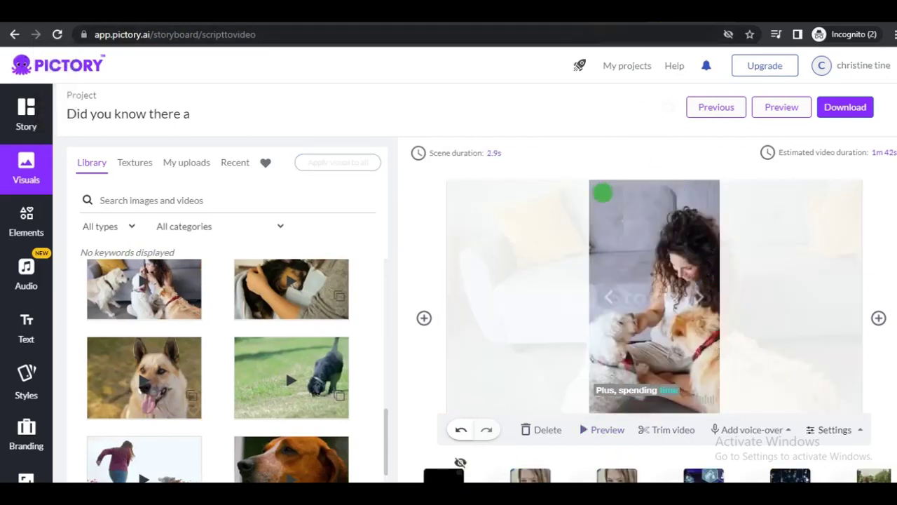
Preview the complete reel, close the preview, and download the project as a video
click(778, 106)
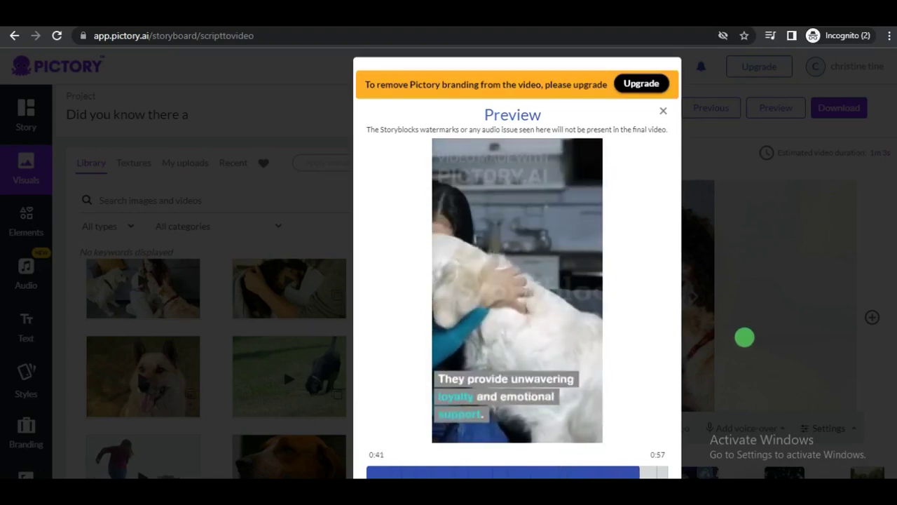
click(744, 337)
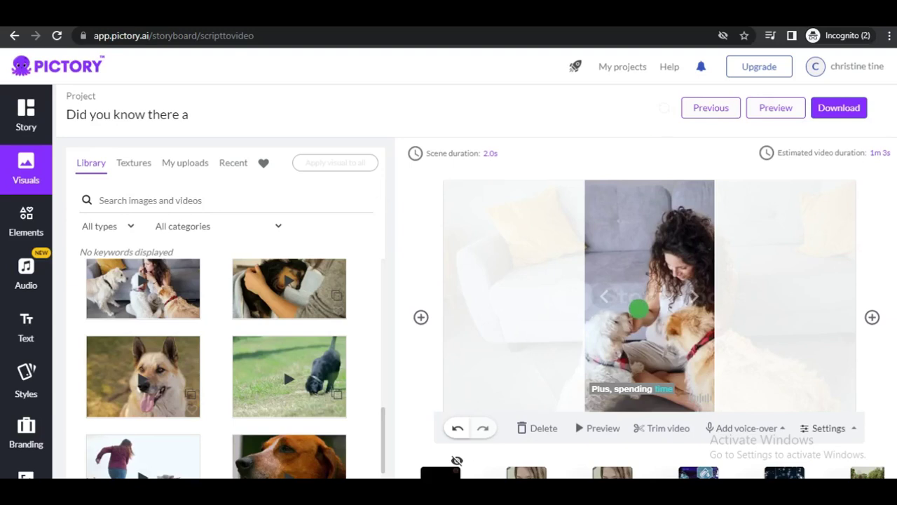
click(832, 107)
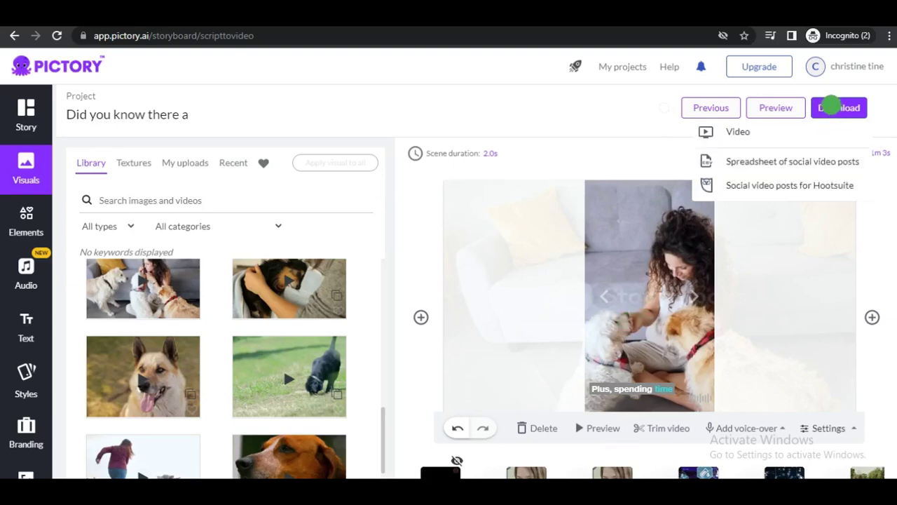
click(767, 131)
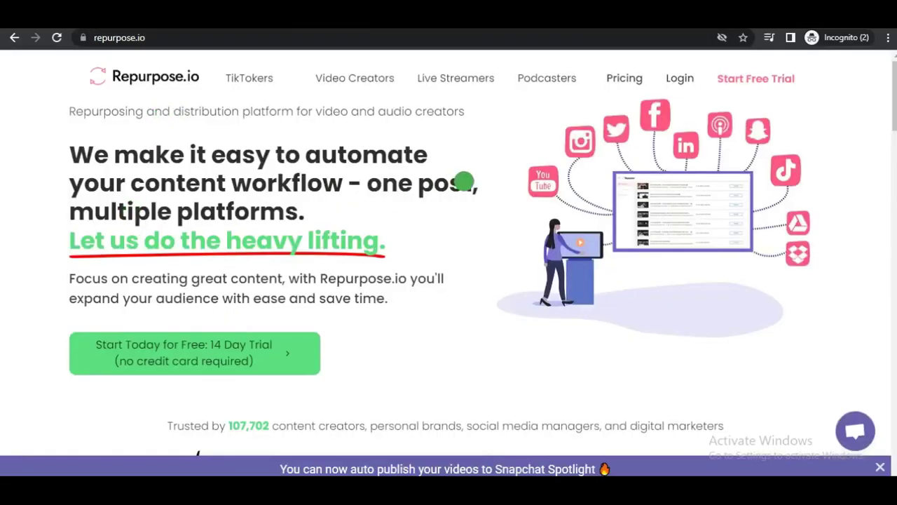
Examine the Repurpose.io home page, including its publishing and automation features, customer quotes and free-trial offer
scroll(464, 182, down, 4)
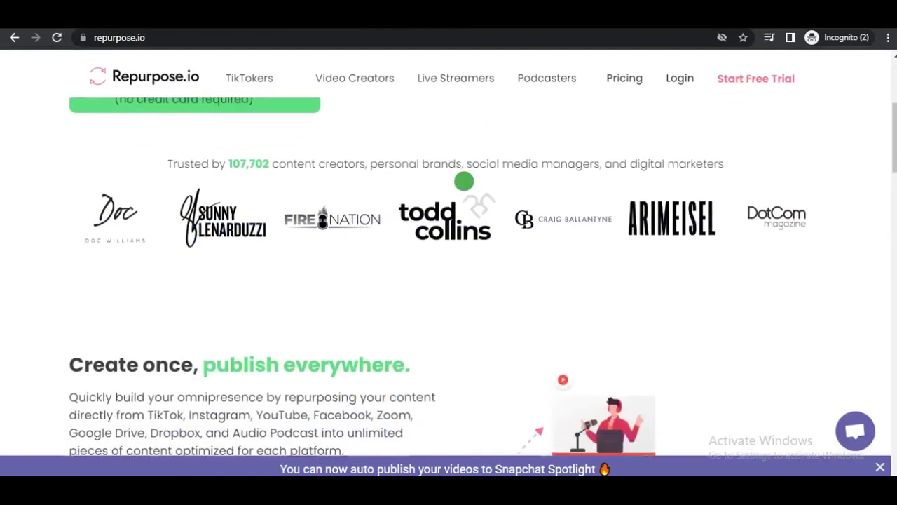
scroll(464, 182, down, 3)
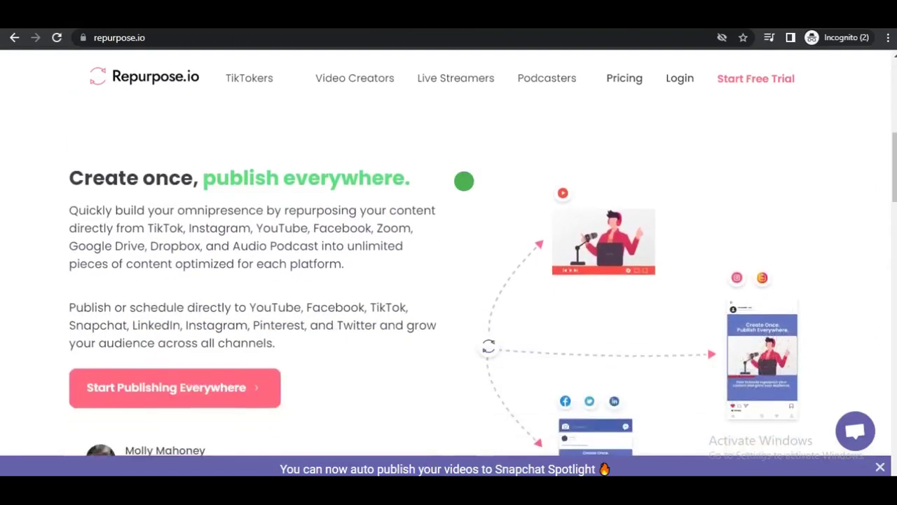
scroll(464, 182, down, 1)
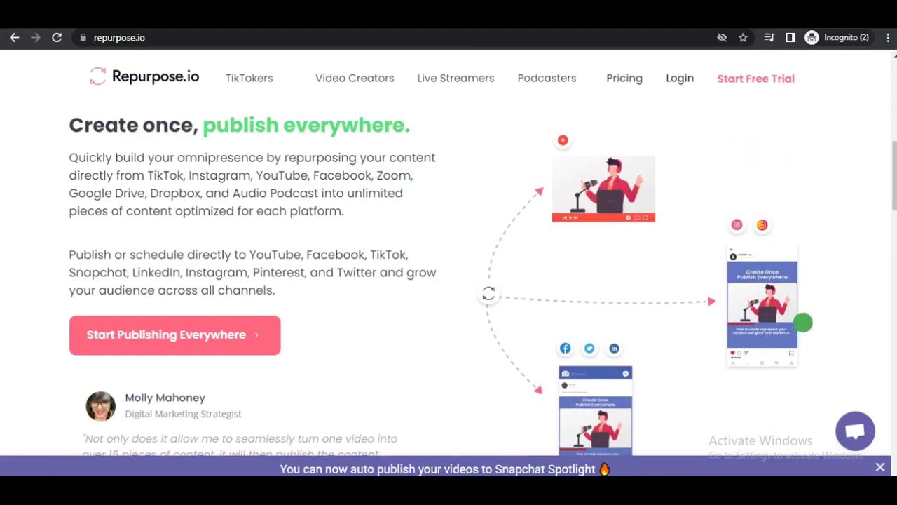
scroll(342, 325, down, 6)
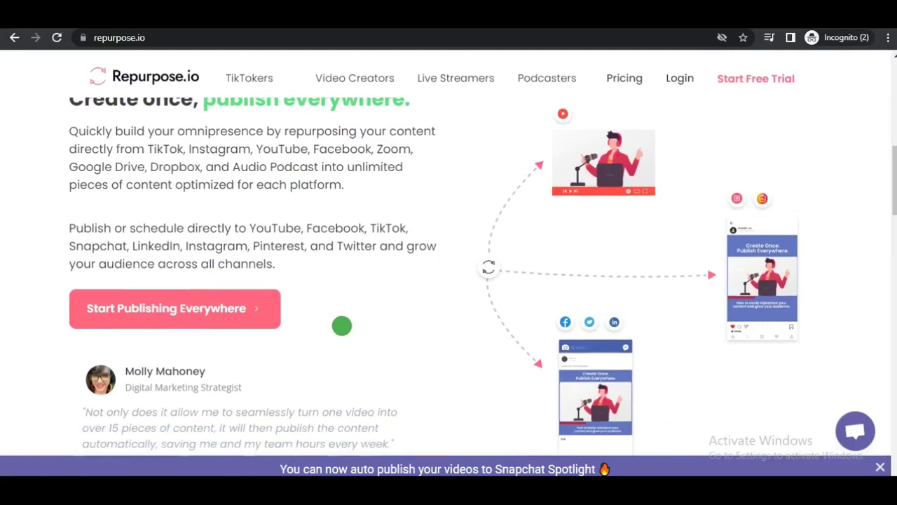
scroll(342, 326, down, 6)
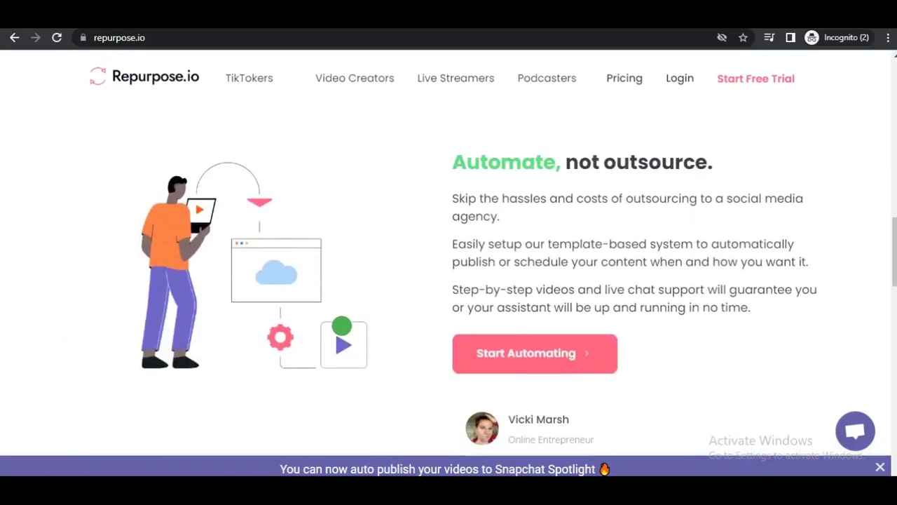
scroll(341, 326, down, 7)
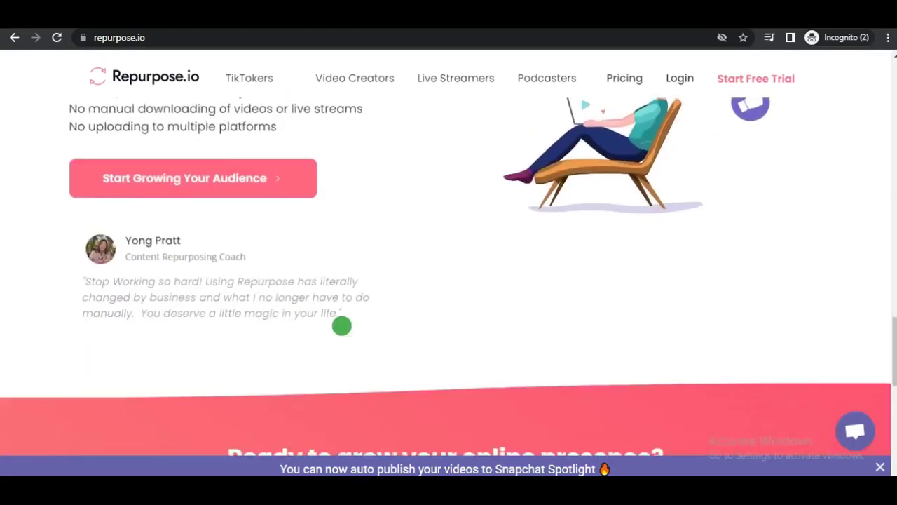
scroll(342, 325, up, 8)
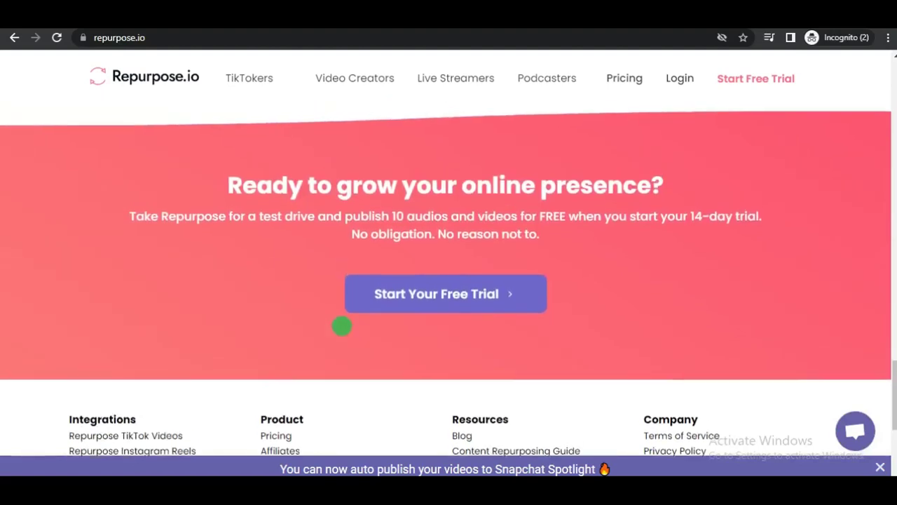
scroll(342, 325, up, 7)
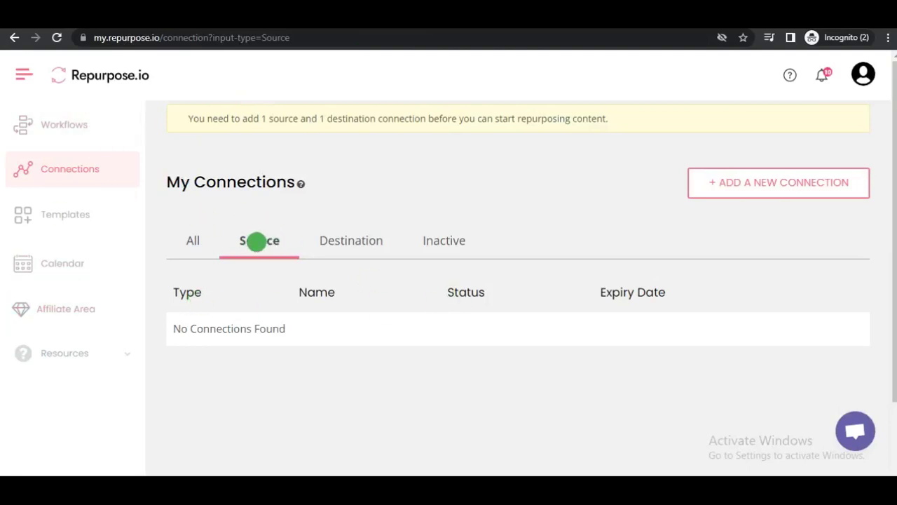
Try to add a new Snapchat connection in Repurpose.io as far as its account login, and dismiss the login window and naming dialog
click(746, 177)
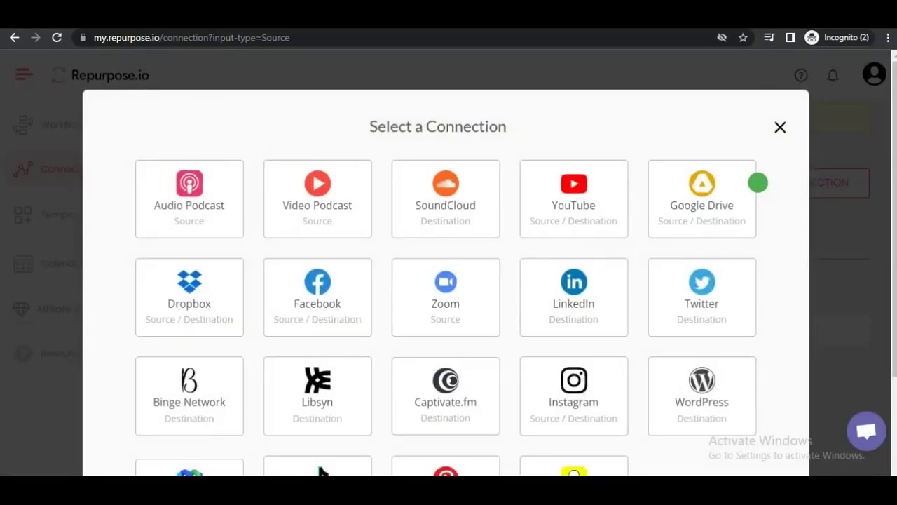
scroll(890, 189, down, 1)
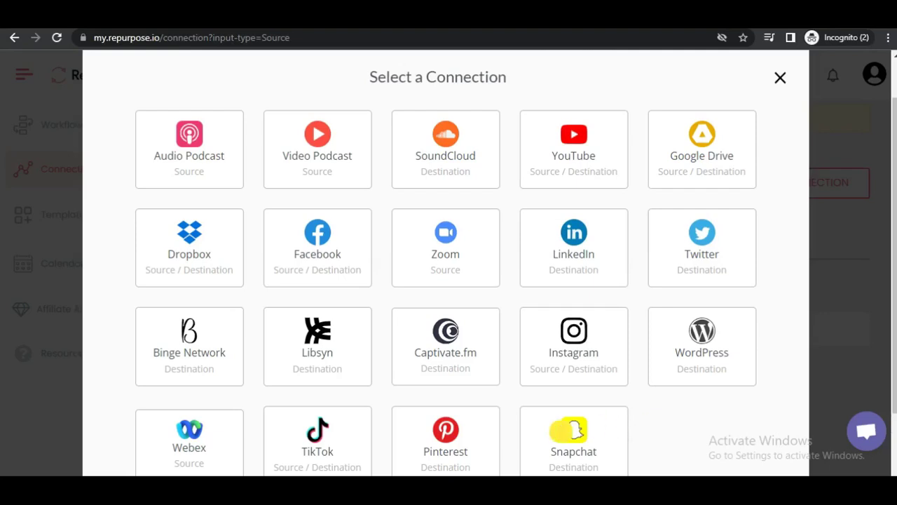
click(561, 430)
click(449, 238)
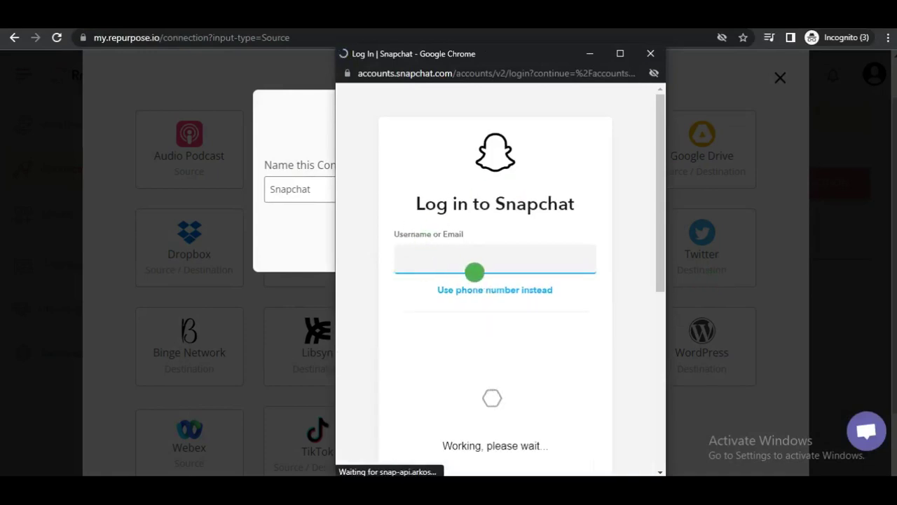
drag(659, 297, 679, 246)
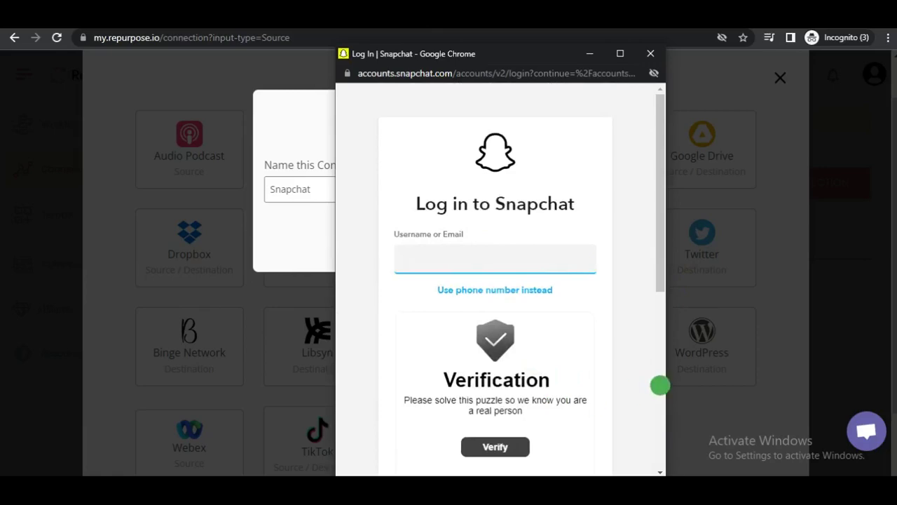
click(593, 51)
click(618, 127)
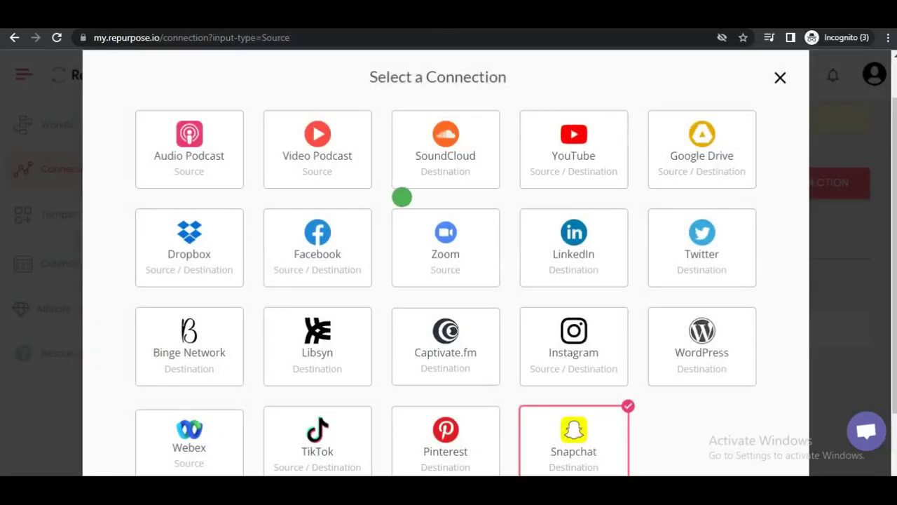
Try to add a TikTok connection as far as its account login, dismiss it, and look over the available connections
click(298, 444)
click(455, 308)
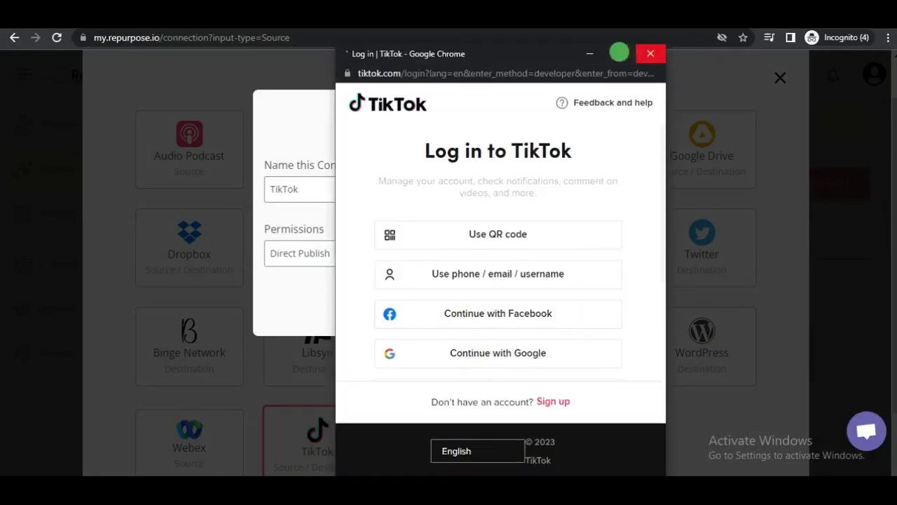
click(650, 53)
click(620, 126)
scroll(886, 171, down, 2)
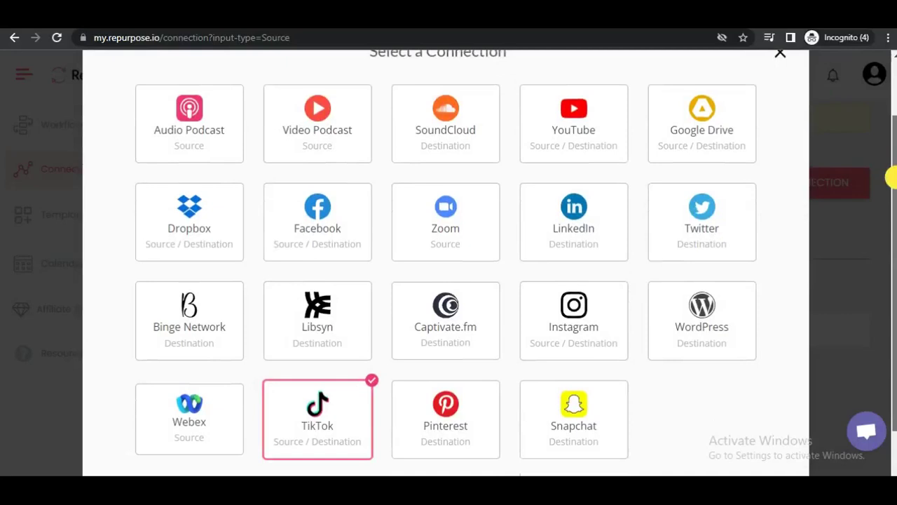
scroll(321, 473, up, 2)
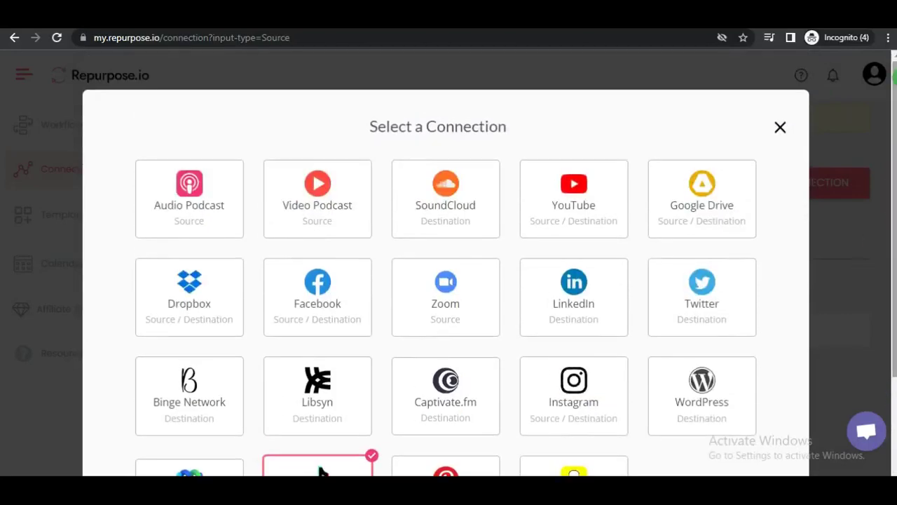
scroll(321, 472, down, 2)
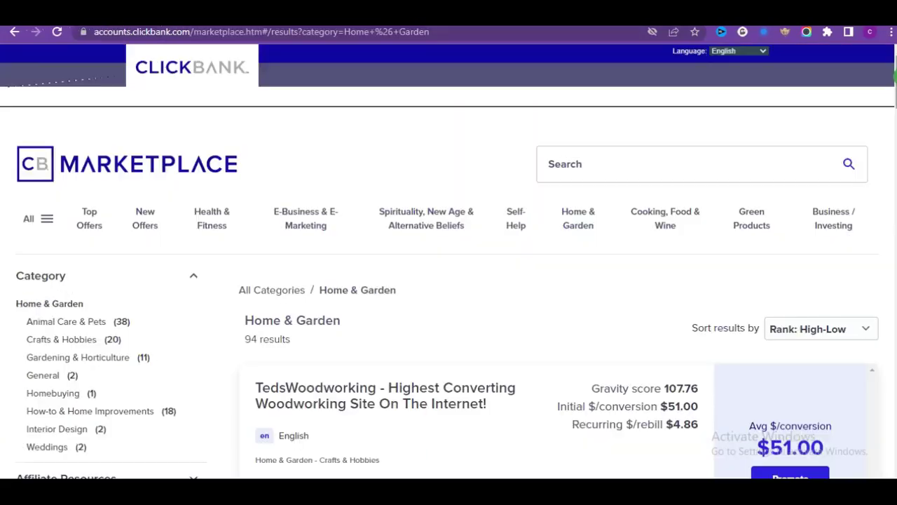
Examine the ClickBank Home & Garden offers for pet products, comparing their gravity scores, average earnings per conversion and descriptions
scroll(449, 261, down, 4)
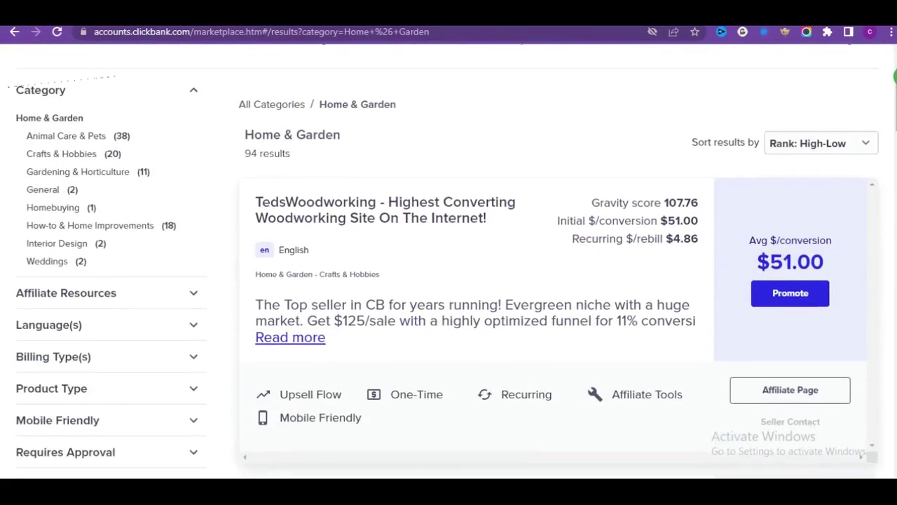
scroll(449, 261, down, 3)
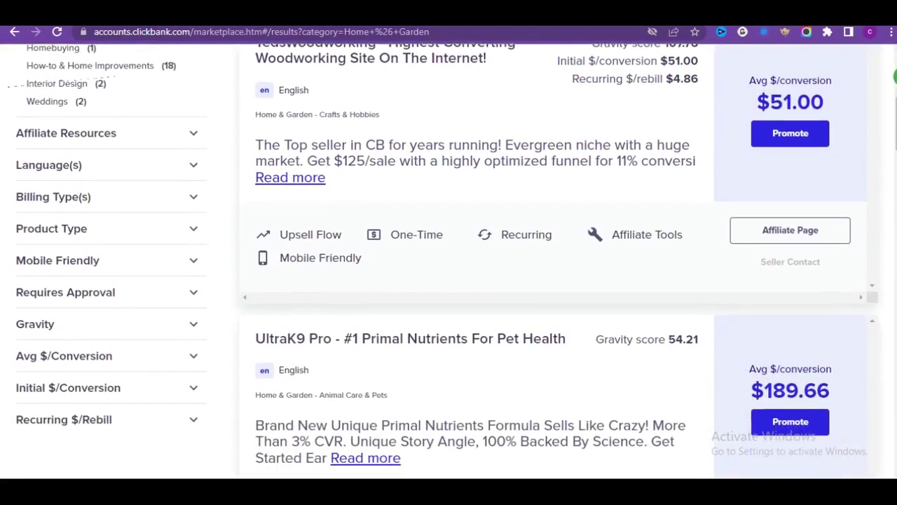
scroll(448, 261, down, 3)
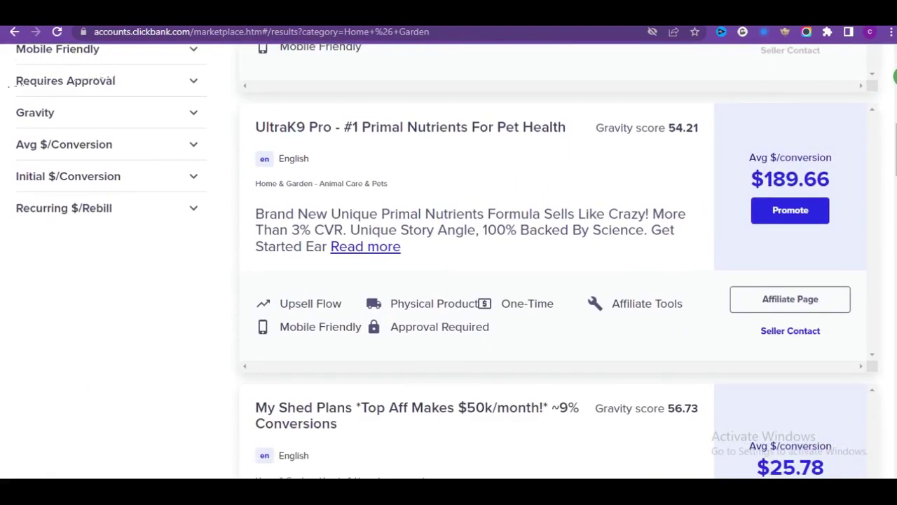
click(766, 208)
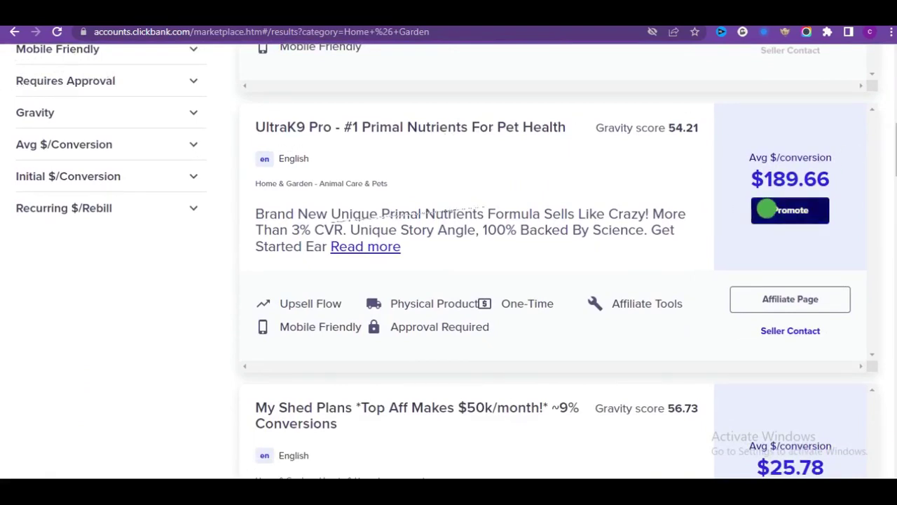
scroll(688, 164, down, 3)
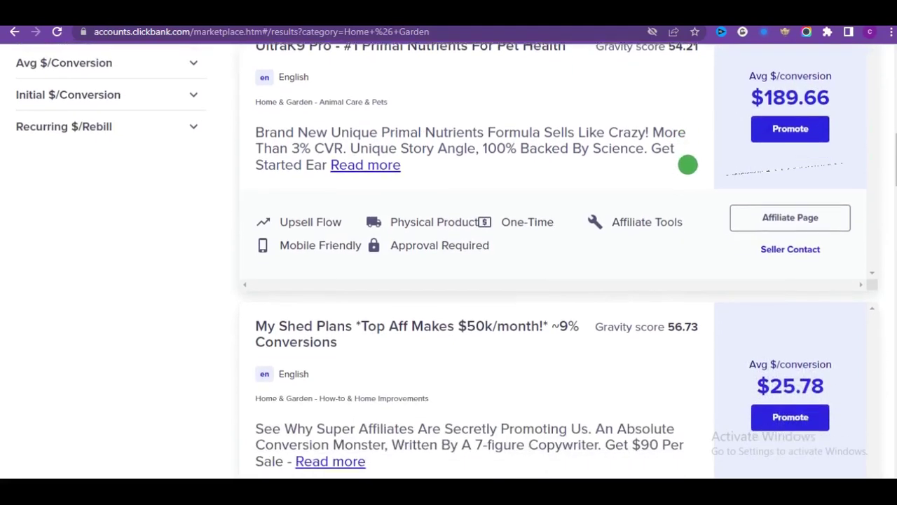
scroll(688, 164, down, 3)
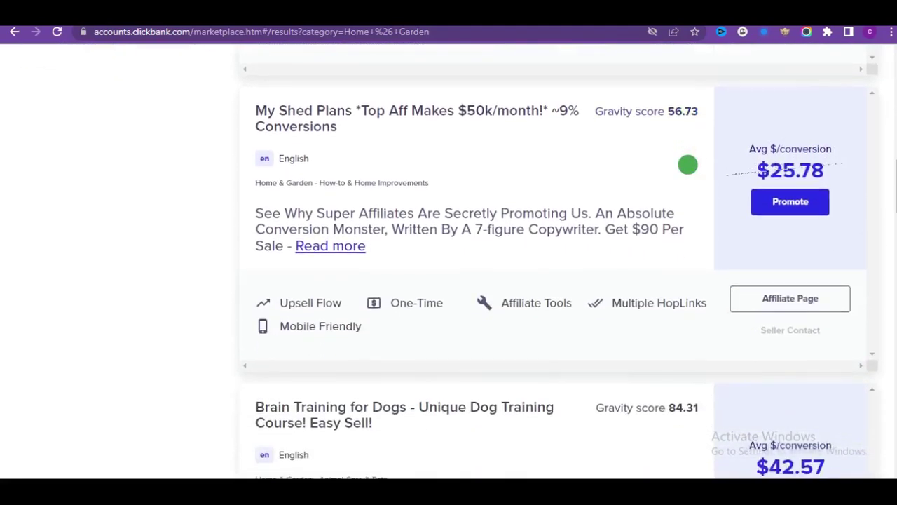
scroll(688, 164, down, 2)
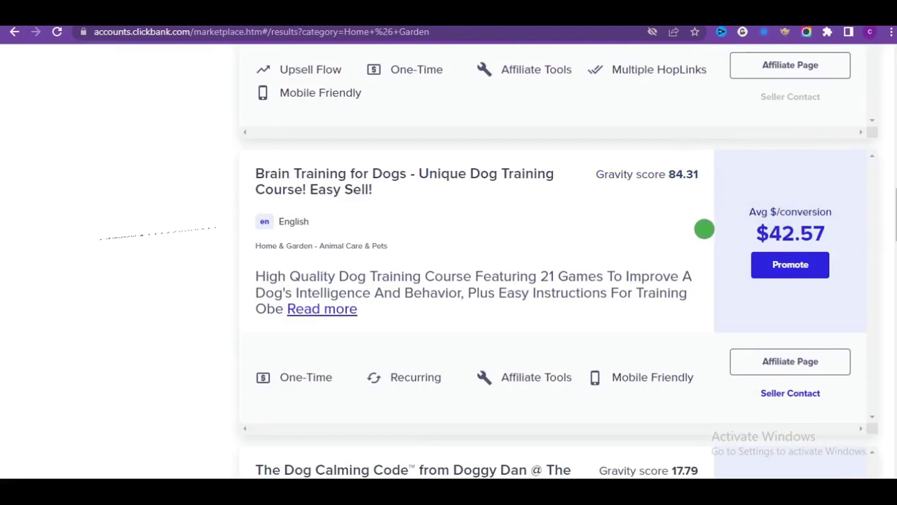
scroll(704, 228, down, 2)
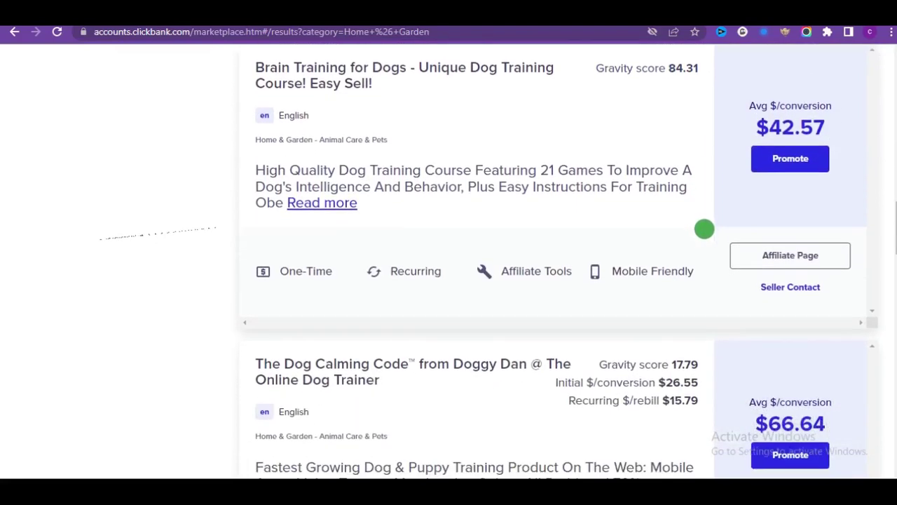
scroll(704, 228, down, 3)
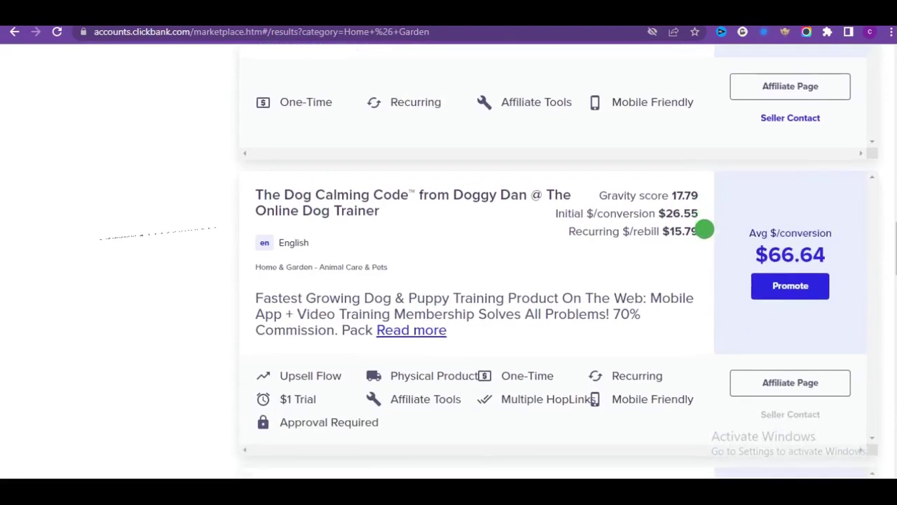
scroll(705, 229, down, 5)
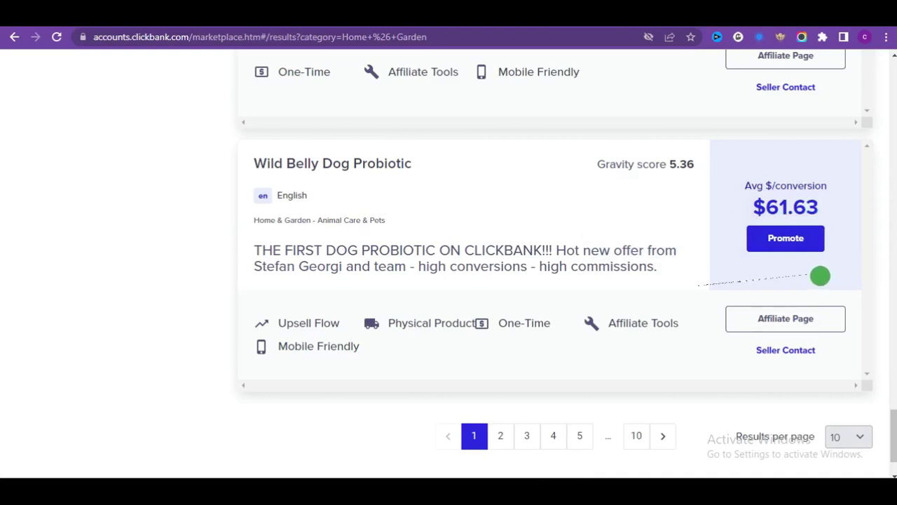
Create a HopLink for Wild Belly Dog Probiotic with the affiliate's account nickname and tracking ID Fbk, and copy the encrypted link
click(785, 238)
click(235, 250)
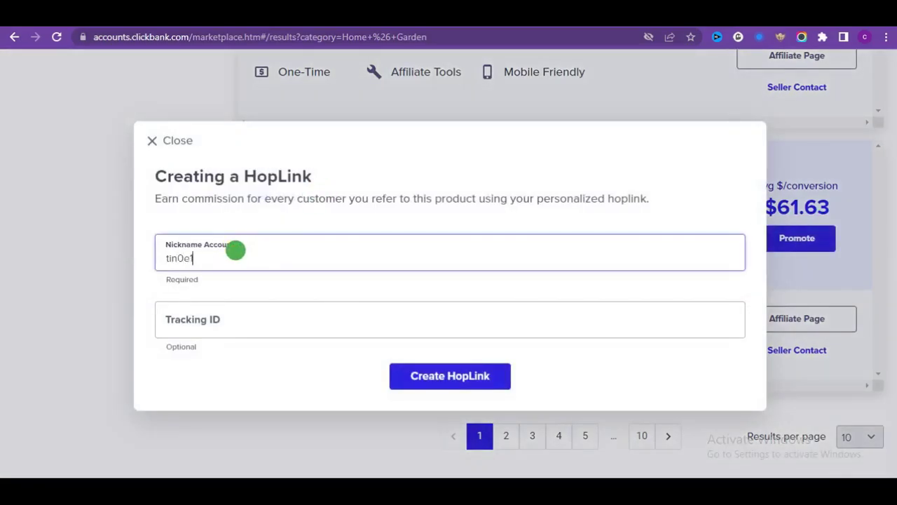
click(223, 319)
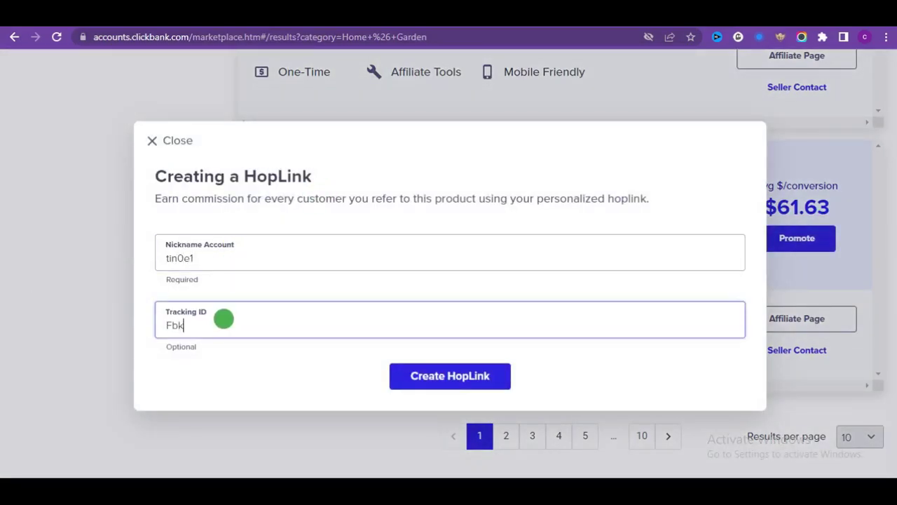
click(459, 375)
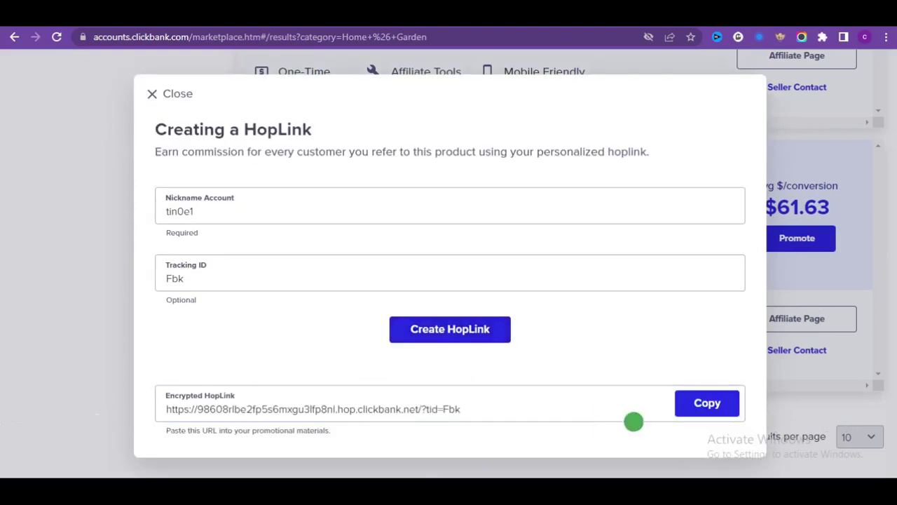
click(709, 403)
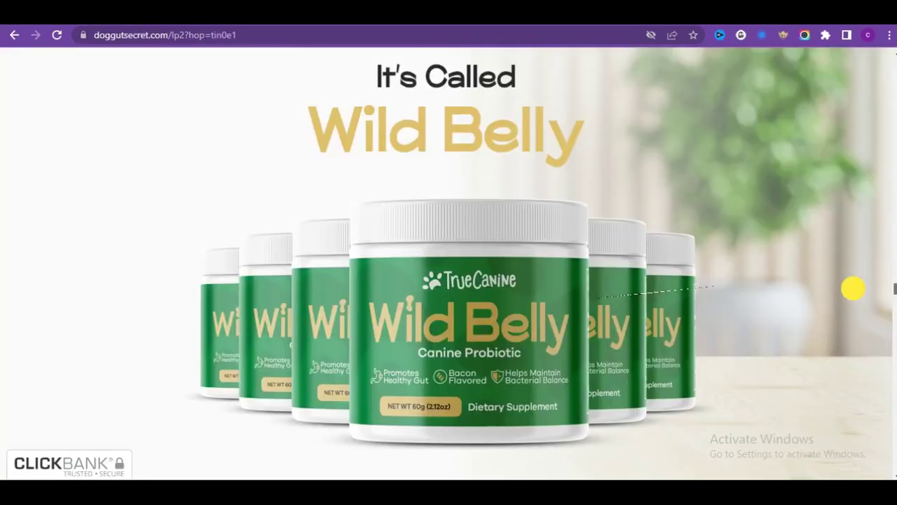
Review the Wild Belly sales page, including its product presentation, daily dosing guide and benefit claims
scroll(851, 287, down, 10)
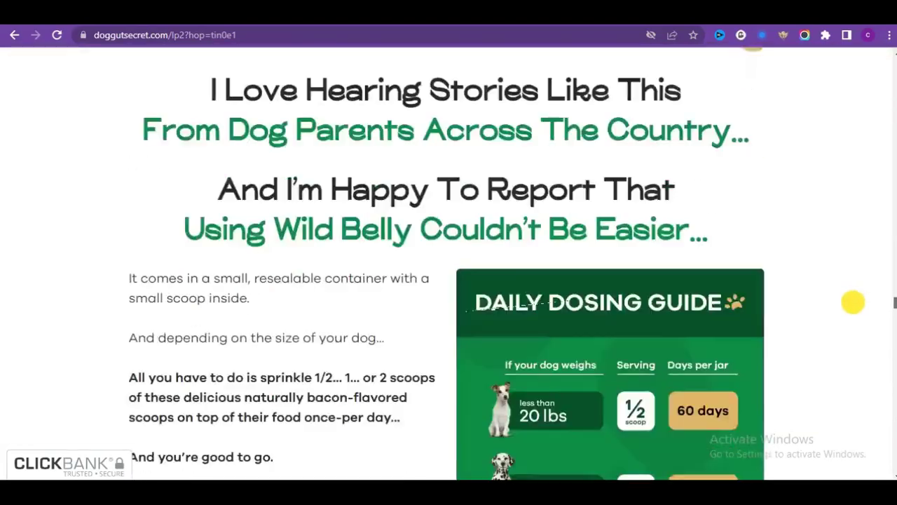
scroll(853, 305, down, 20)
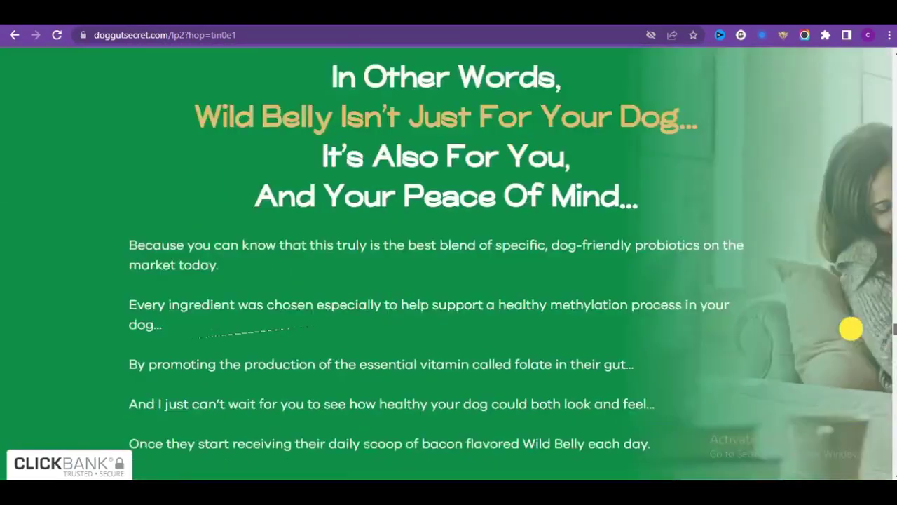
scroll(851, 328, down, 10)
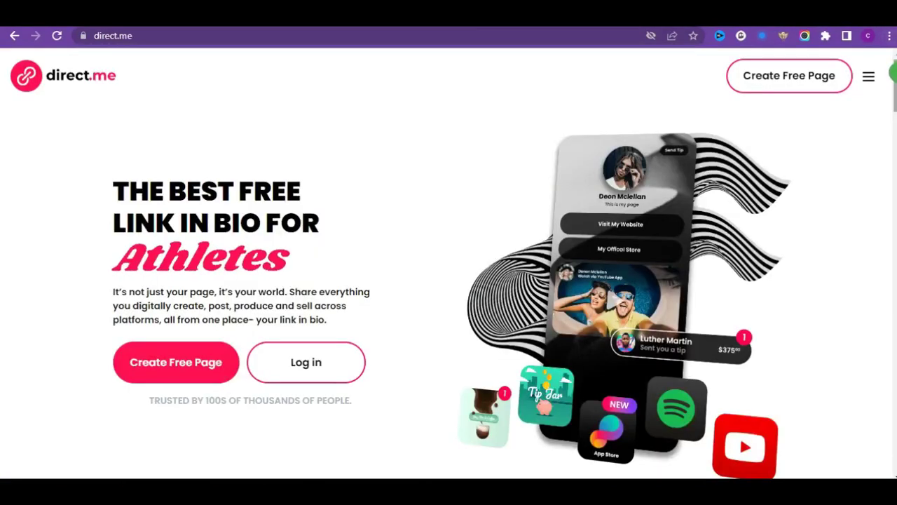
Look over the direct.me home page and its free link-in-bio offer
scroll(894, 73, down, 2)
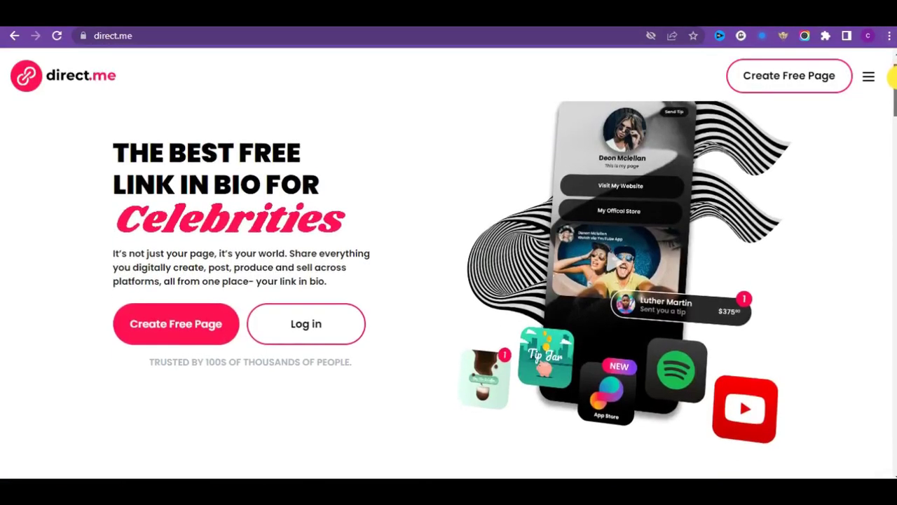
mouse_move(894, 81)
mouse_down()
mouse_move(888, 311)
mouse_move(894, 67)
mouse_up()
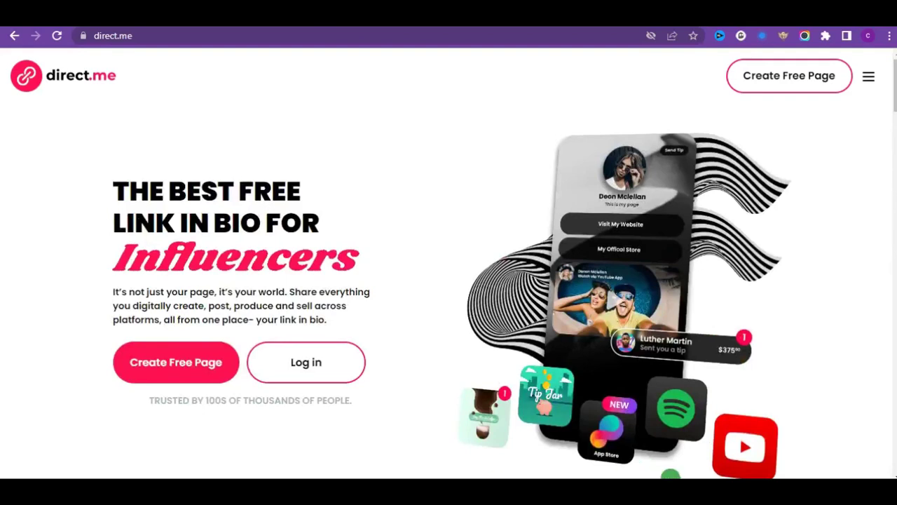